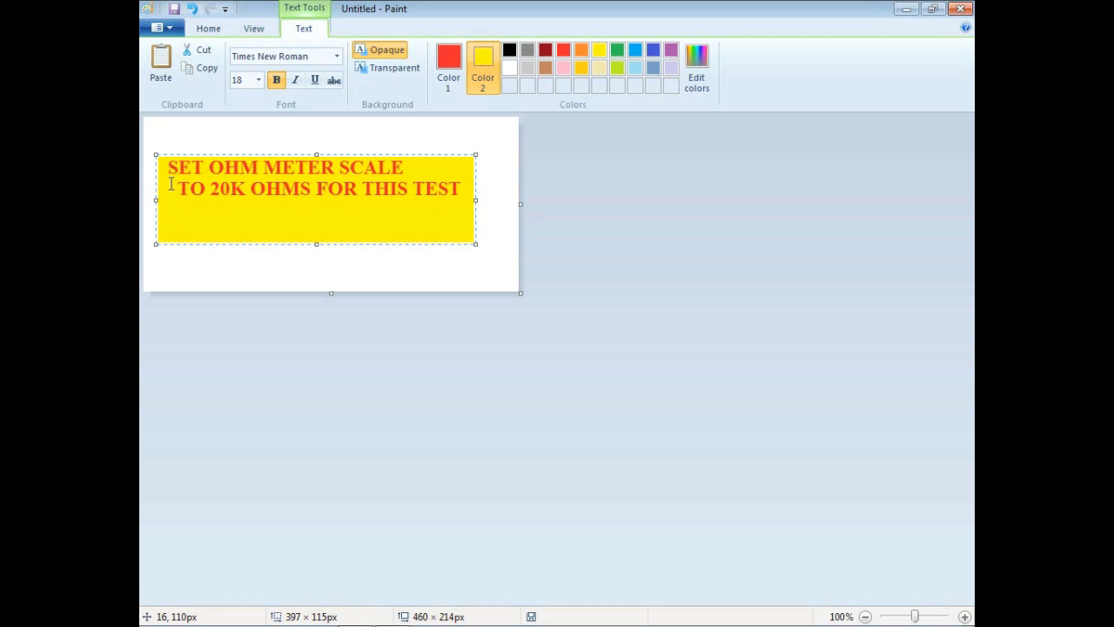
Adjust the leading spaces of both caption lines so "SET OHM METER SCALE" sits centred above "TO 20K OHMS FOR THIS TEST"
click(169, 167)
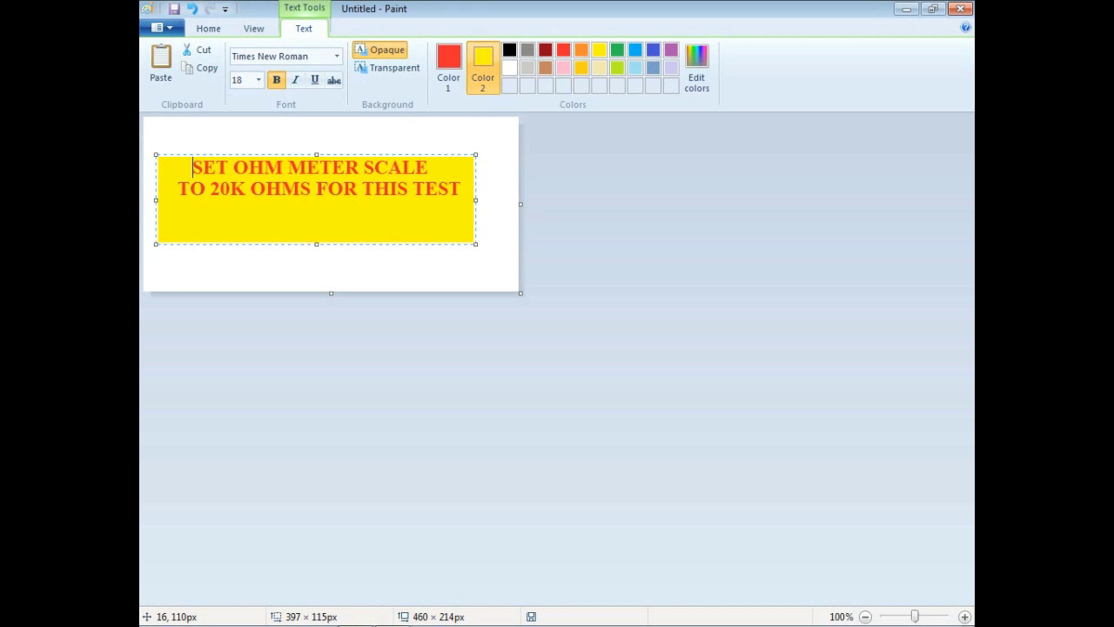
click(165, 186)
key(Delete)
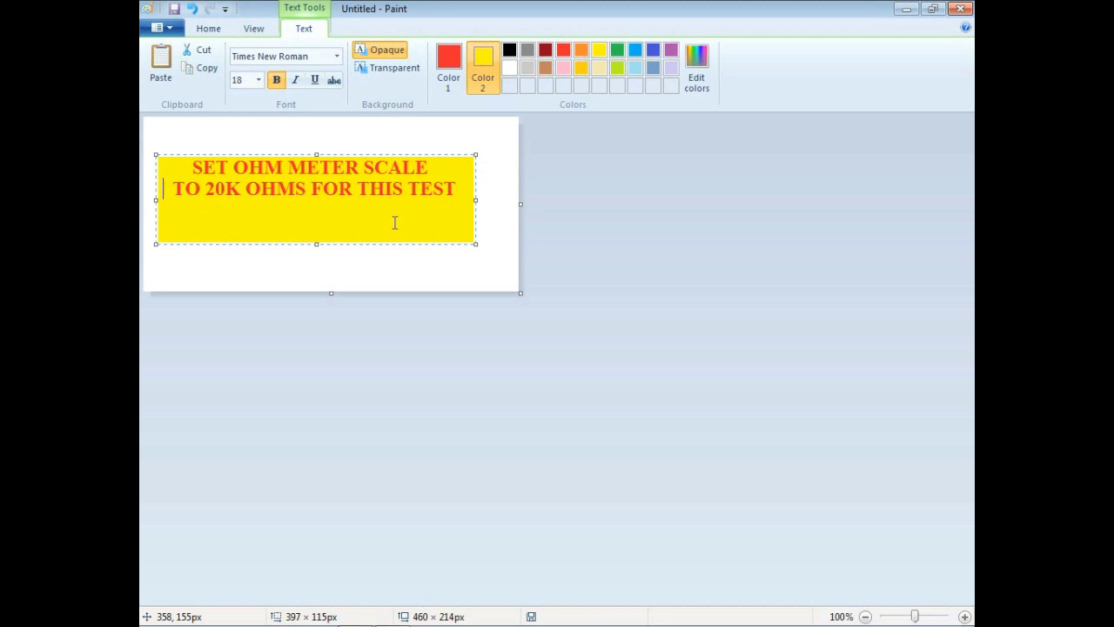
Shrink the yellow text box around the two caption lines to about 387 × 70 px
drag(316, 243, 320, 207)
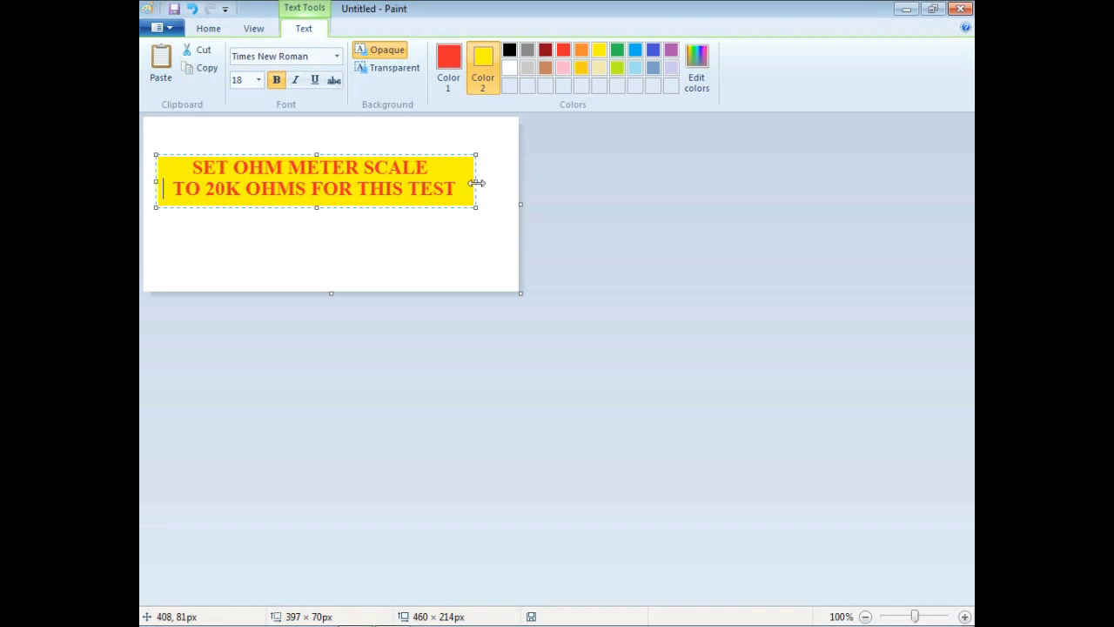
drag(476, 183, 464, 183)
drag(155, 182, 154, 183)
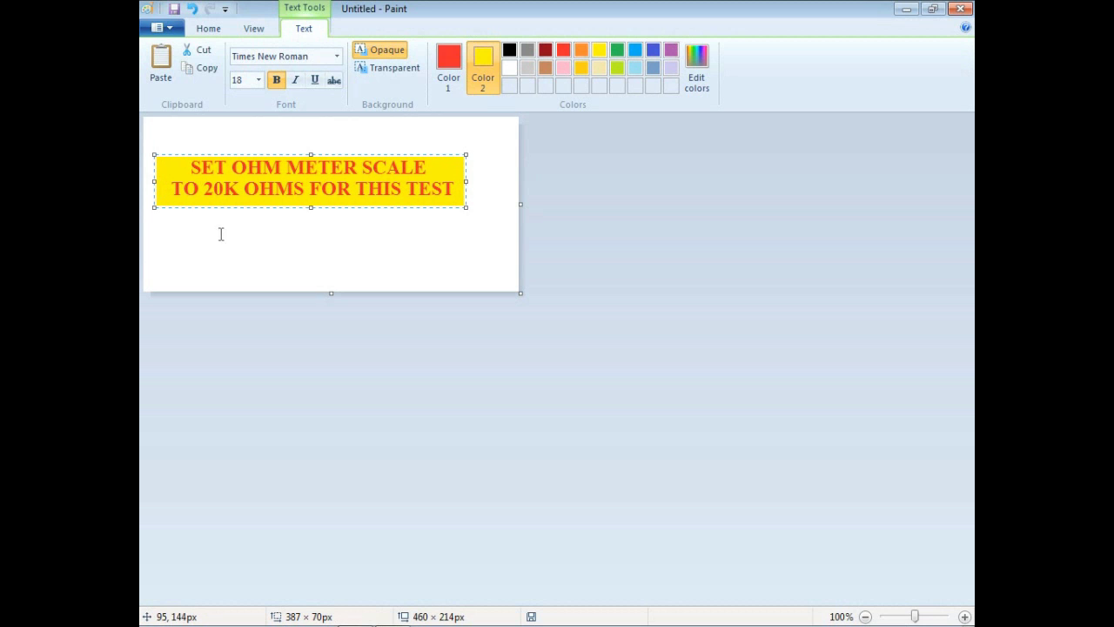
Trim excess leading spaces from both caption lines to centre them in the narrowed box, and commit the text
key(Delete)
click(173, 168)
key(Delete)
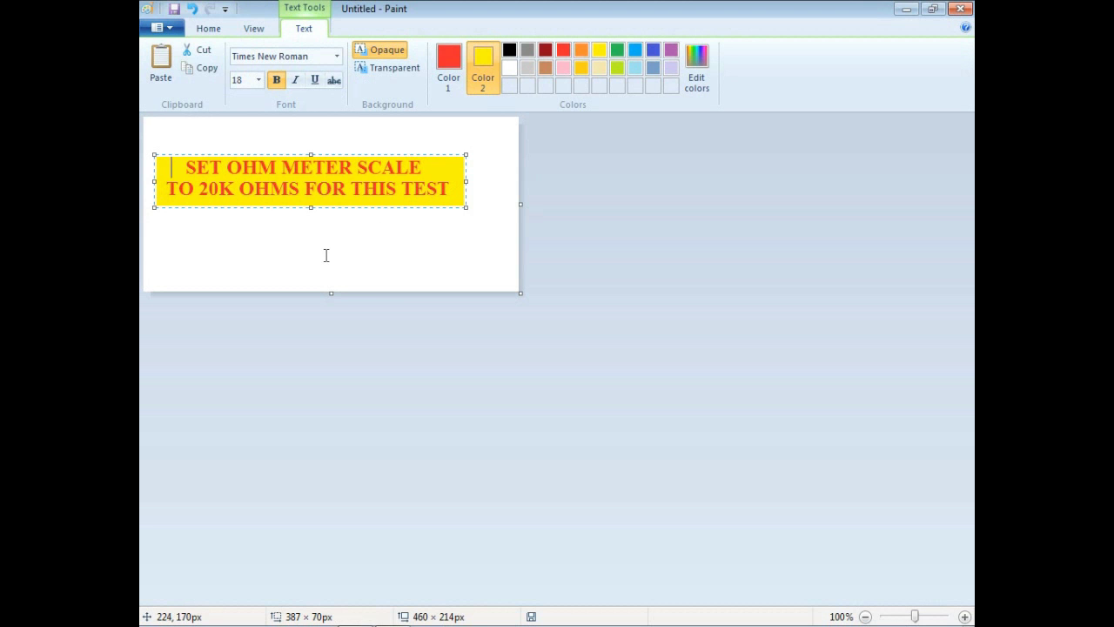
click(331, 256)
Save the caption image as PNG under the name annt3 in the Project 720x480 Pics folder and close Paint
click(161, 27)
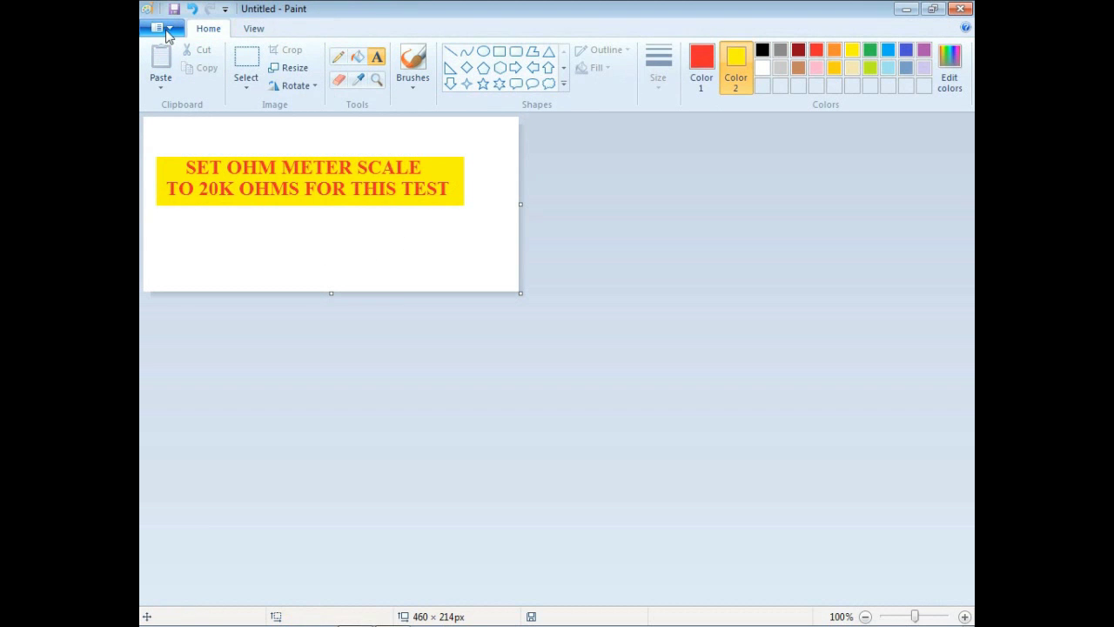
click(203, 168)
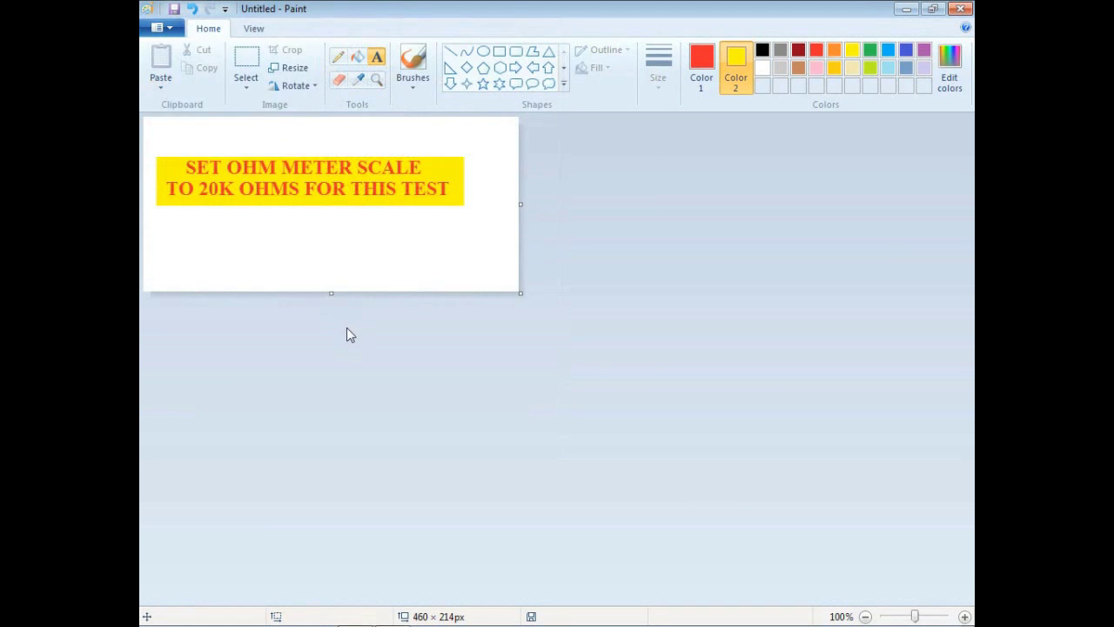
text(A)
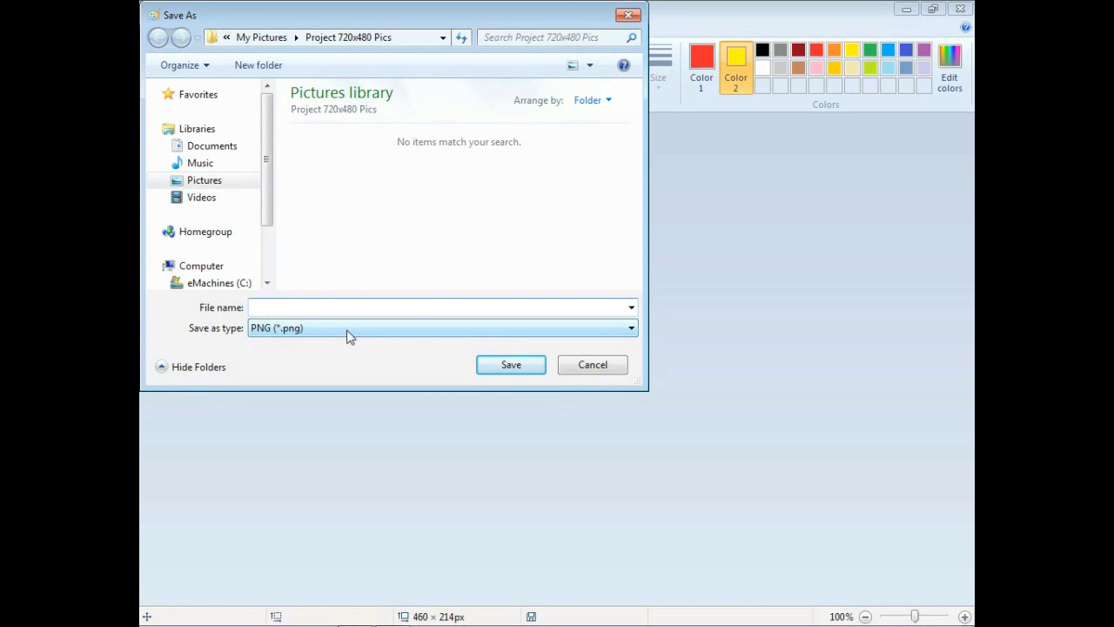
text(annt3)
click(522, 369)
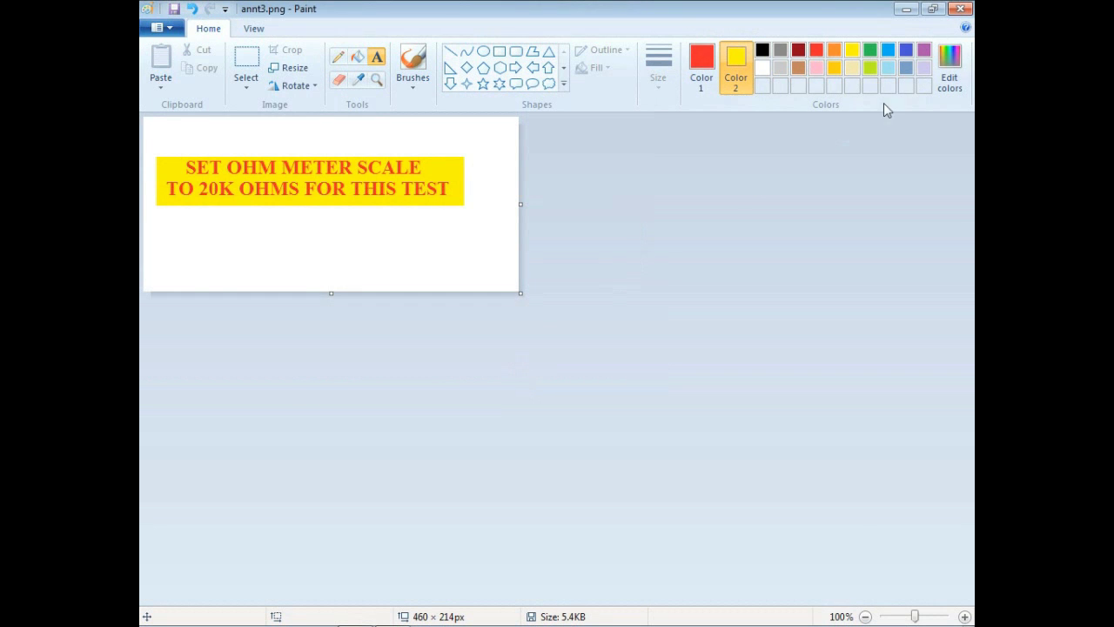
click(961, 9)
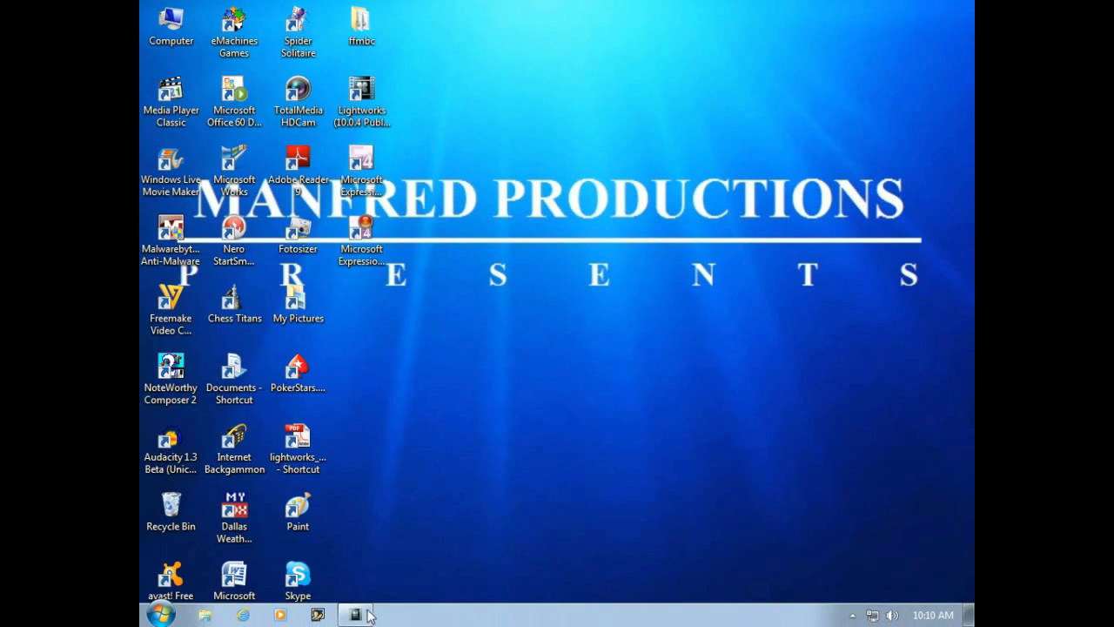
Switch to Lightworks and mark the section of the Image Key edit from 00:00:15.00 to 00:00:25.00
click(366, 615)
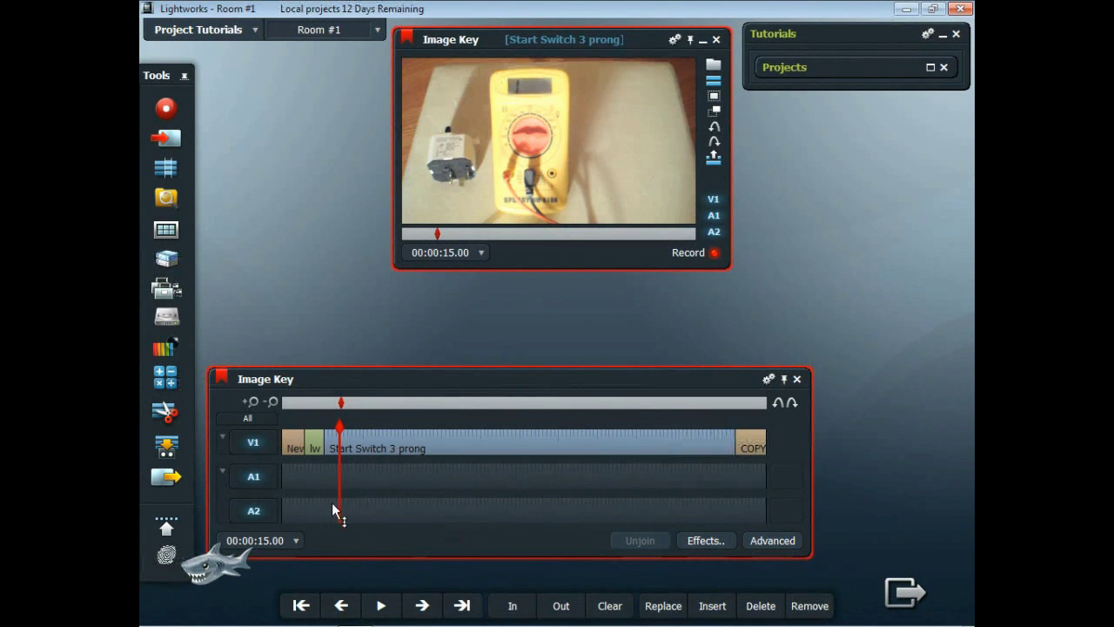
click(513, 607)
click(383, 605)
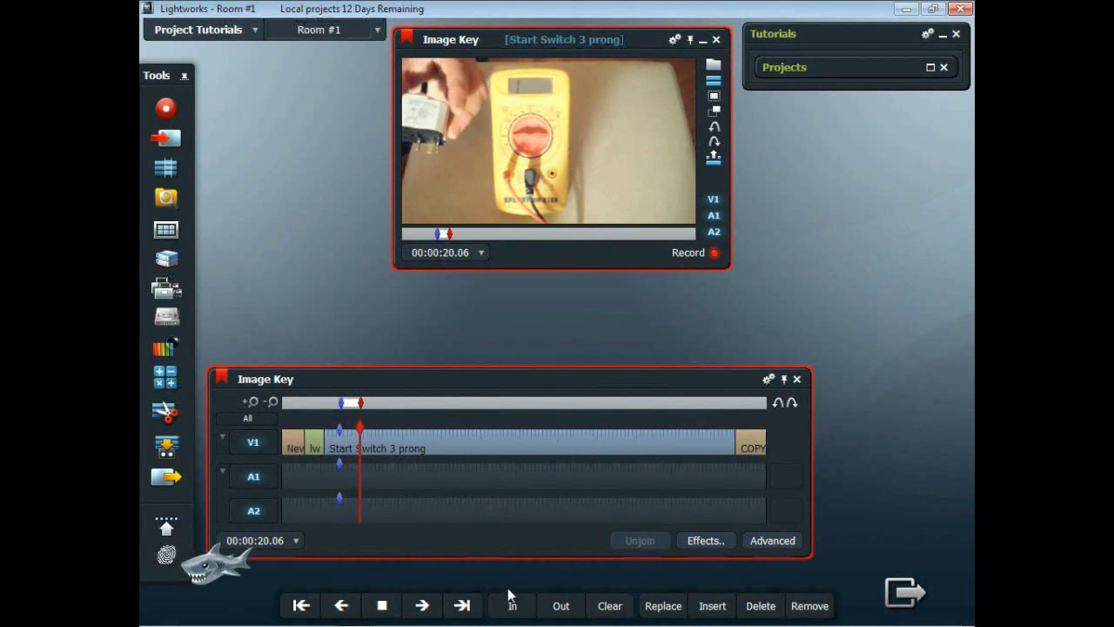
click(382, 607)
click(341, 606)
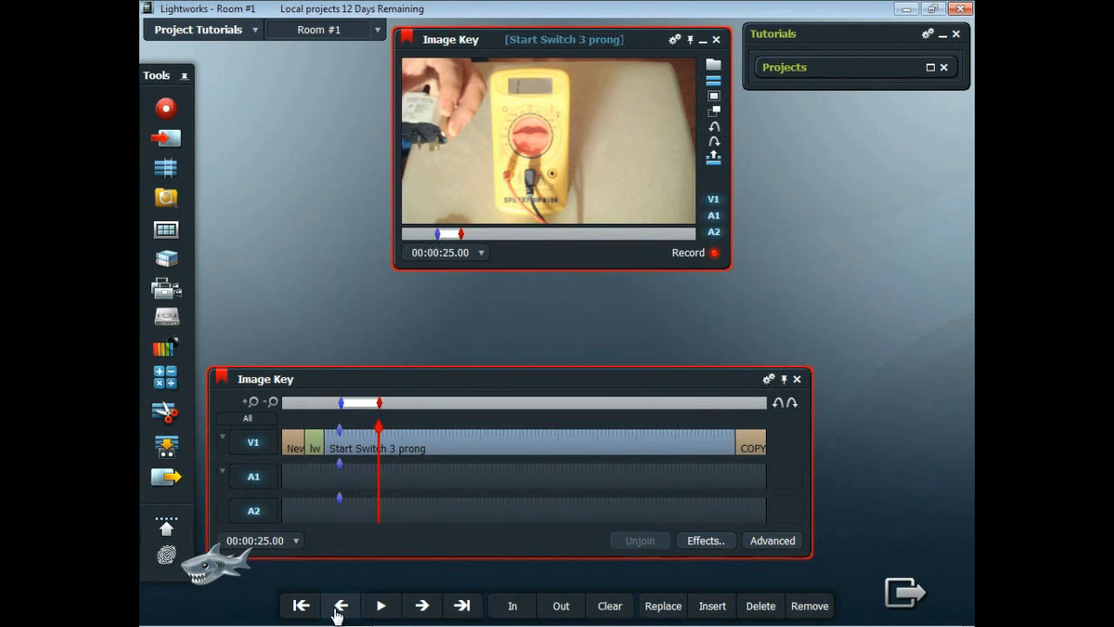
click(561, 609)
Add the Image Key effect from the video Keying category to the marked section
click(702, 543)
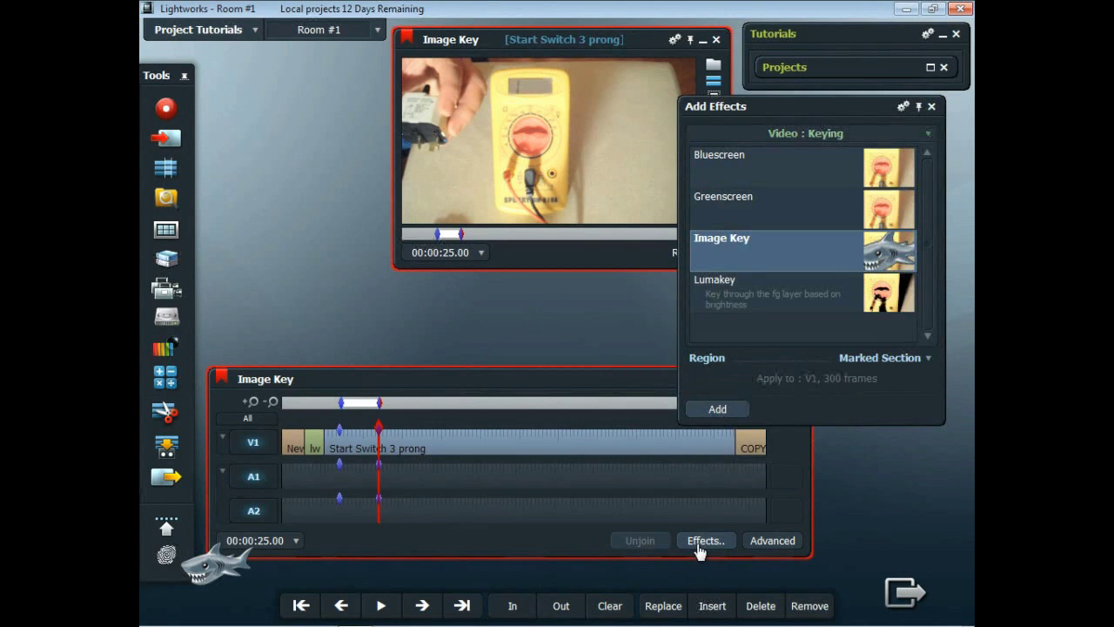
click(928, 134)
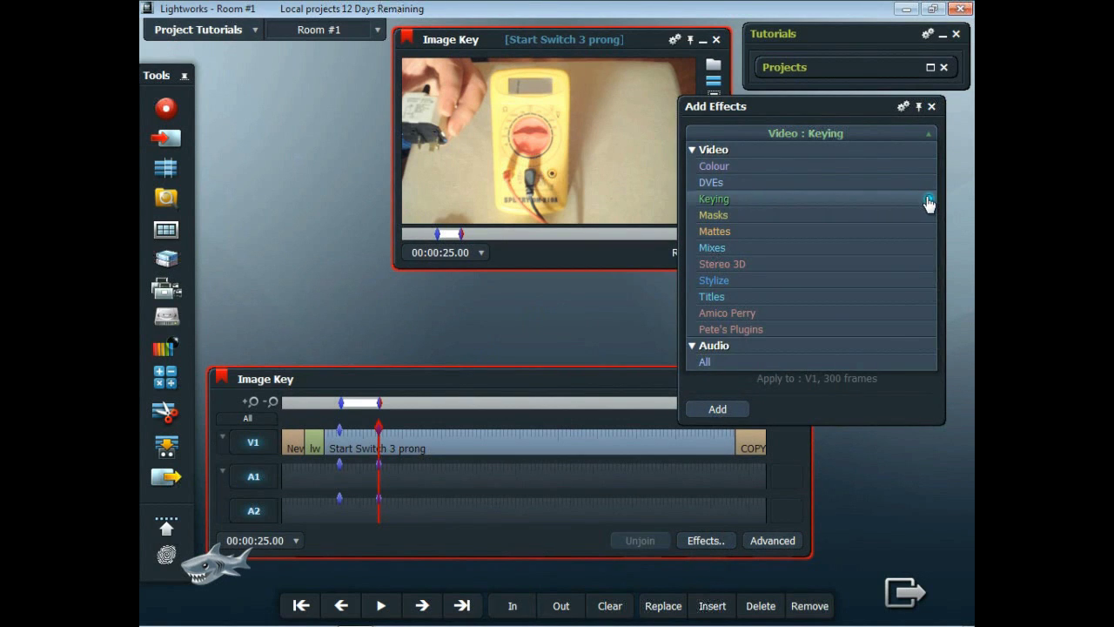
click(841, 205)
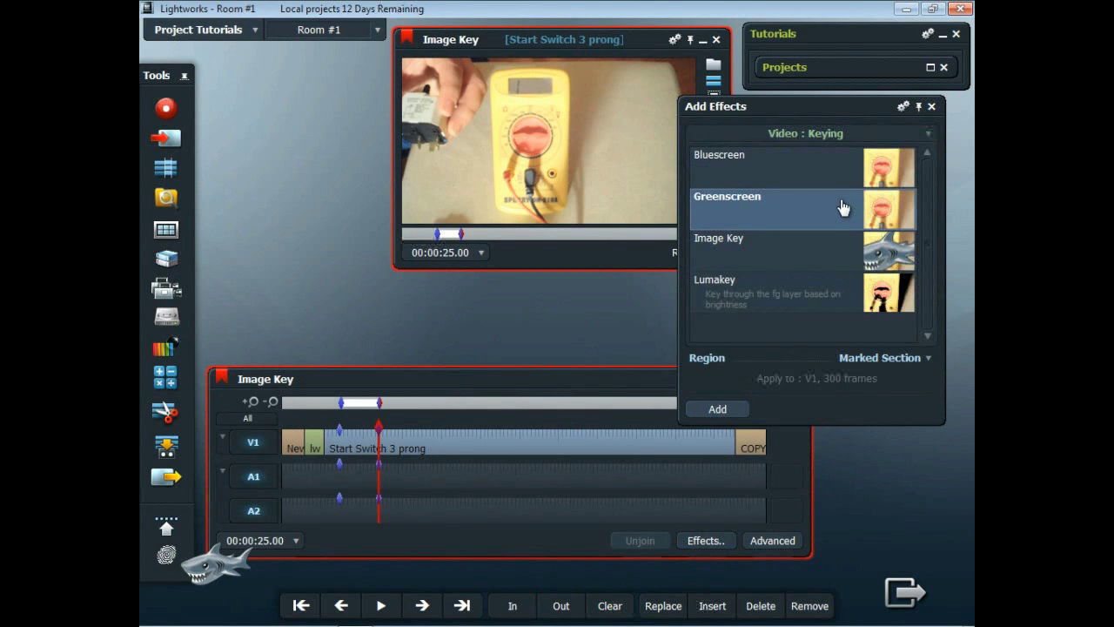
click(824, 252)
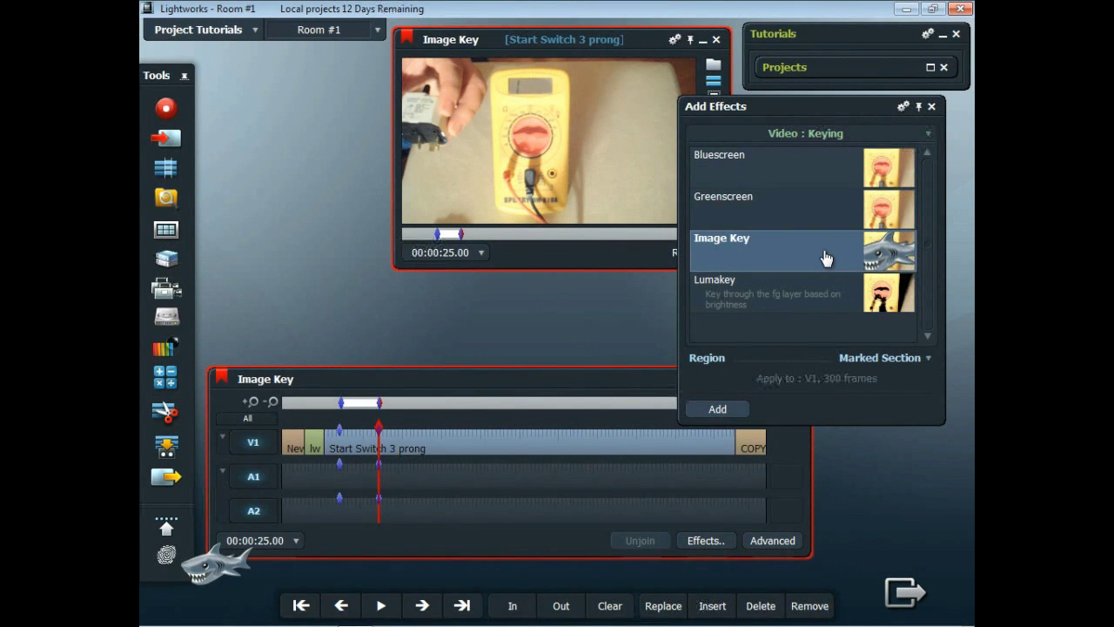
click(717, 410)
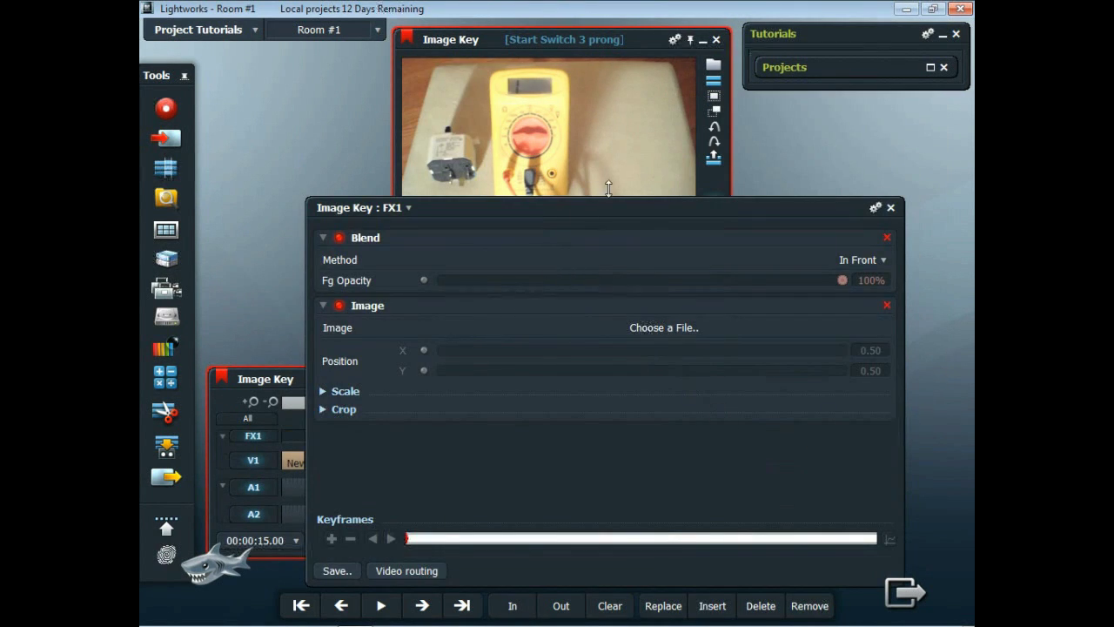
Load annt3.png as the image of the Image Key effect
drag(733, 209, 768, 99)
click(705, 222)
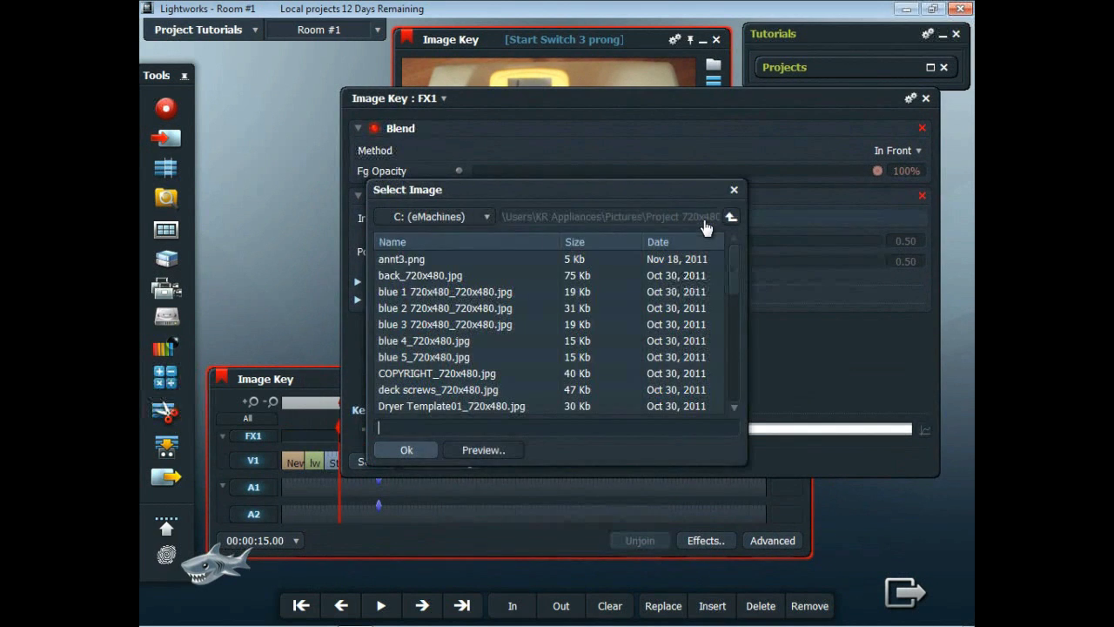
click(403, 260)
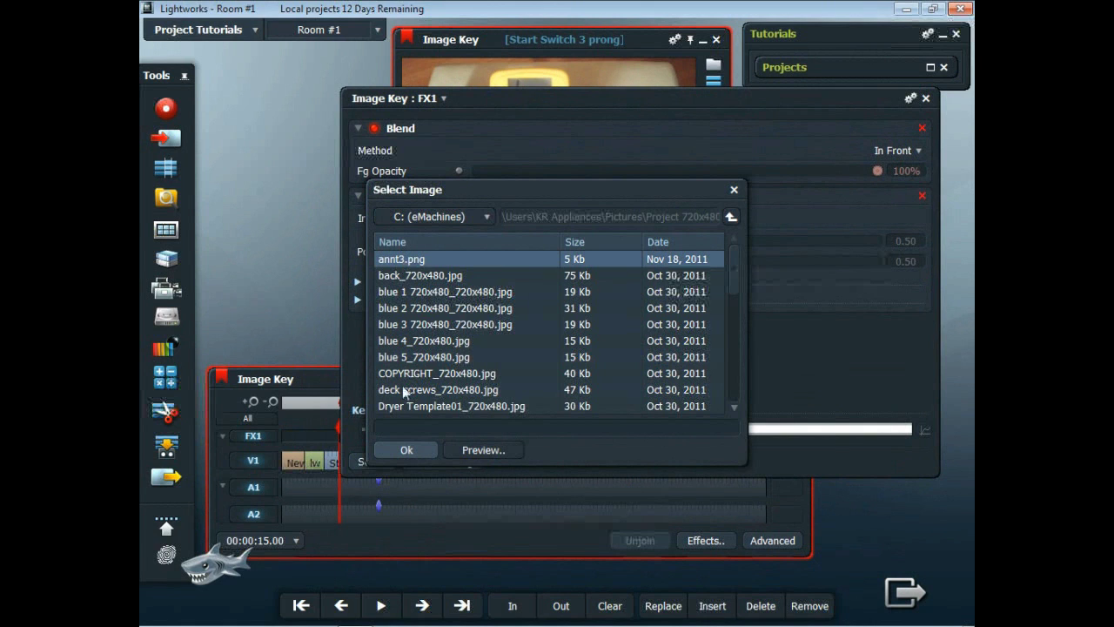
click(416, 451)
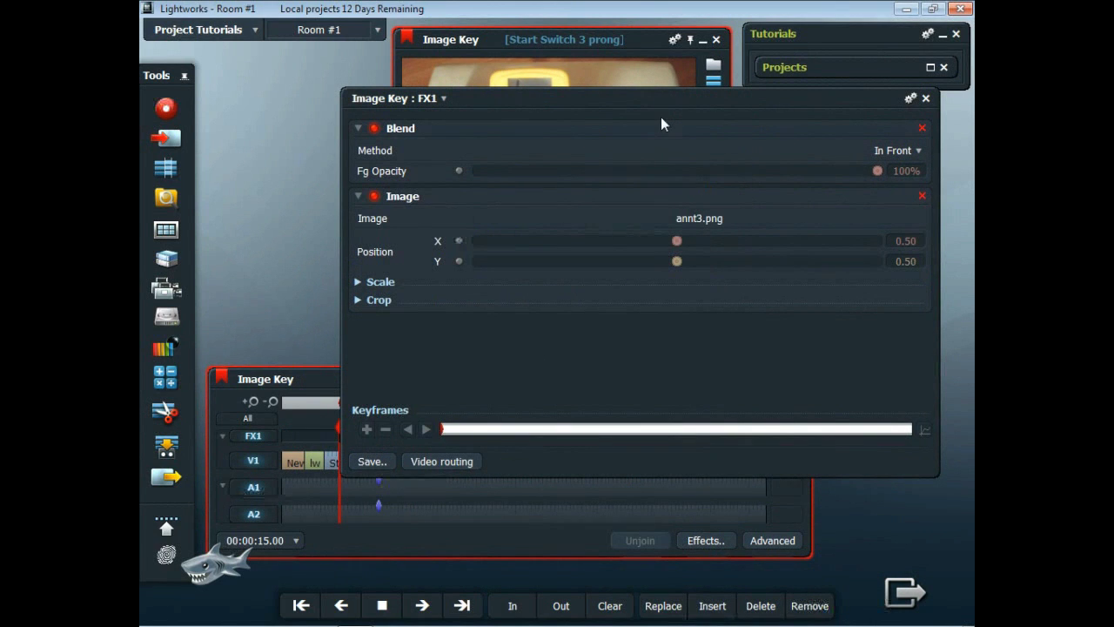
Move the effect settings clear of the video preview and enable keyframing for Fg Opacity and the X and Y position
drag(665, 98, 663, 188)
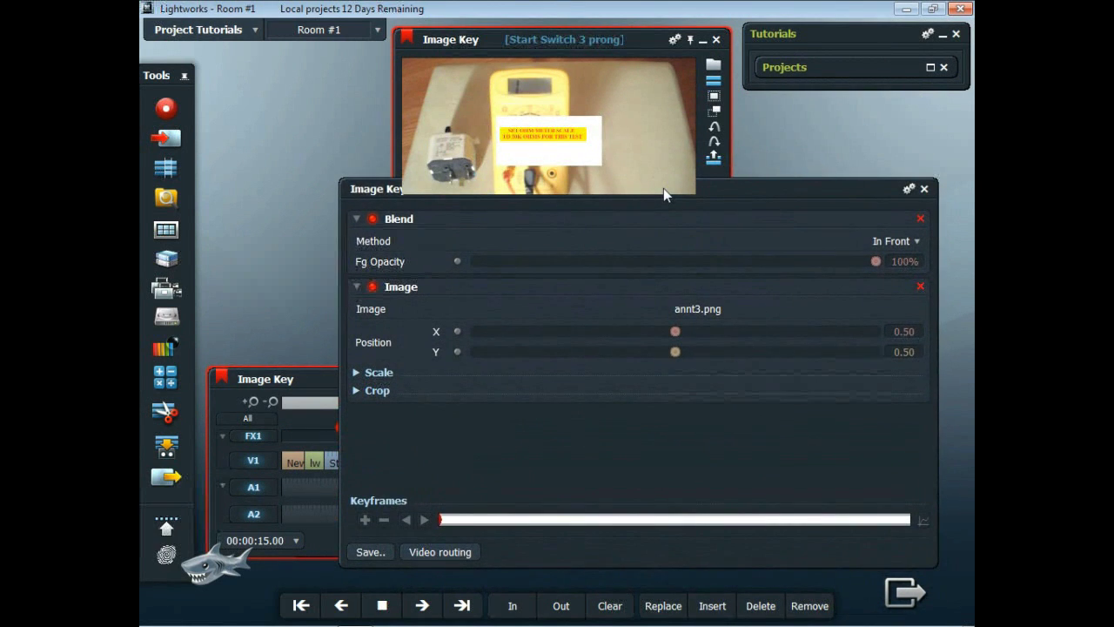
click(457, 262)
click(457, 331)
click(458, 351)
Enable keyframing for the image's X Scale and Y Scale
click(357, 372)
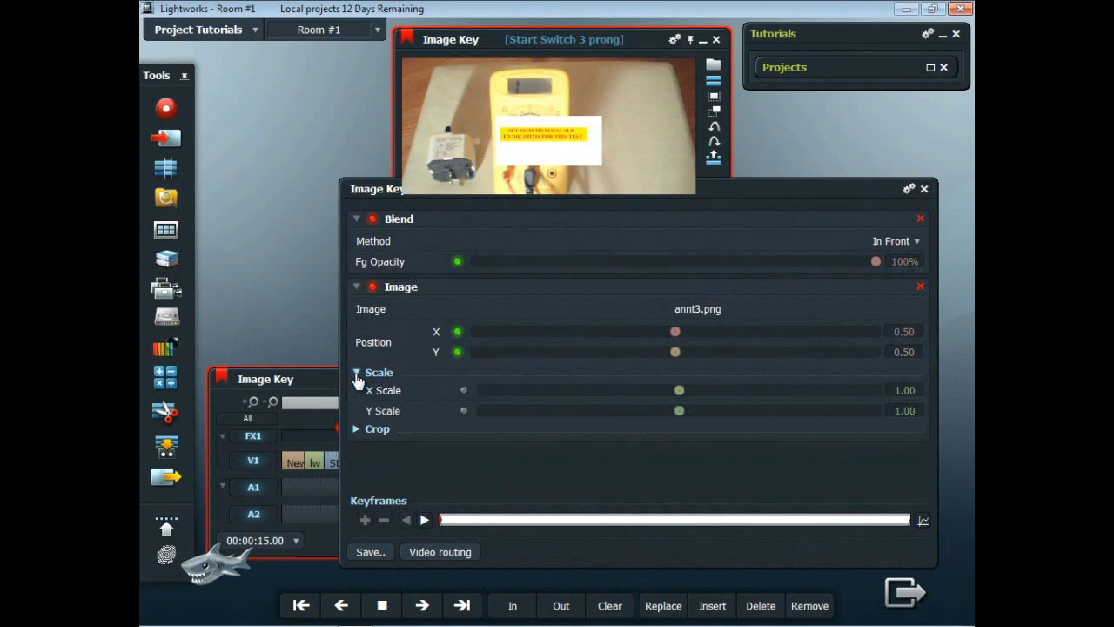
click(463, 390)
click(463, 410)
click(356, 372)
Enable keyframing for the Left, Top, Right and Bottom crop, and collapse the crop and scale settings
click(357, 390)
click(464, 409)
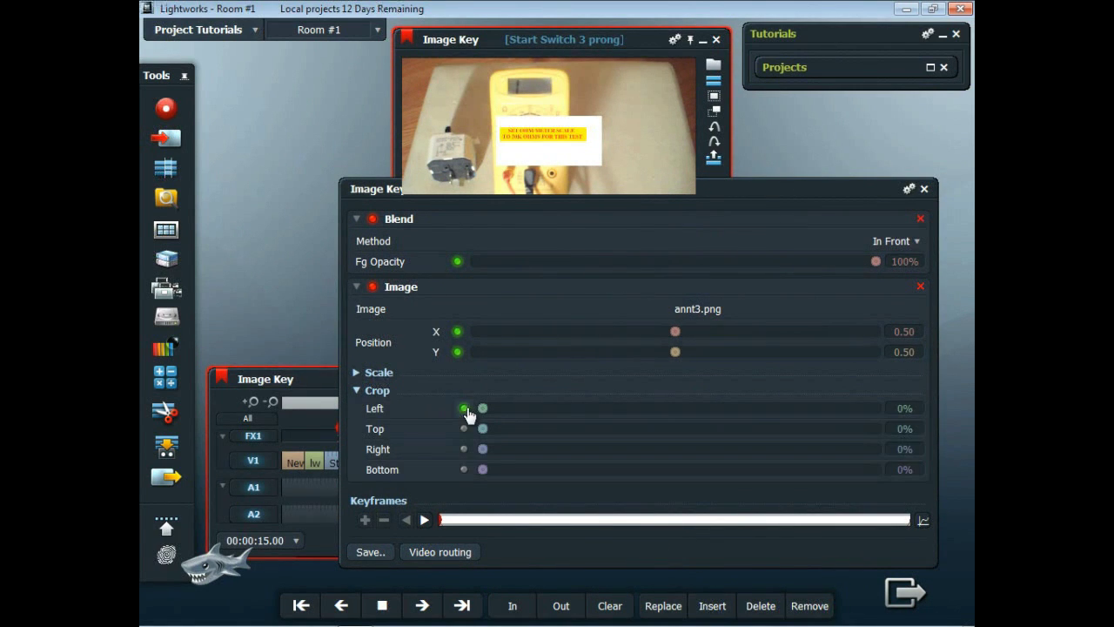
click(464, 428)
click(464, 449)
click(463, 469)
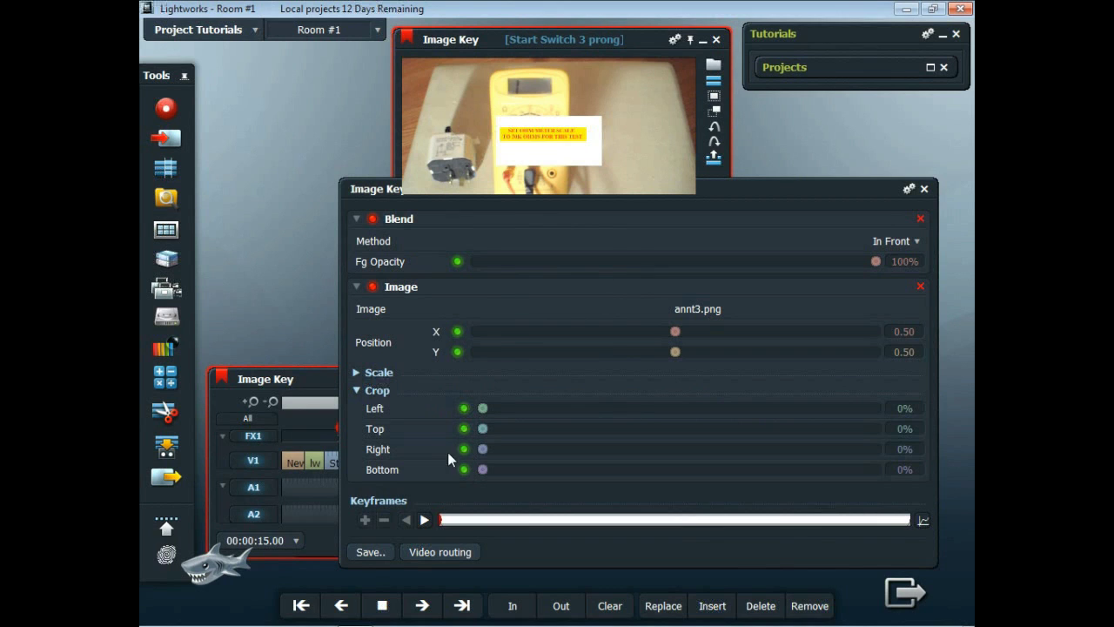
click(357, 391)
click(356, 372)
click(357, 373)
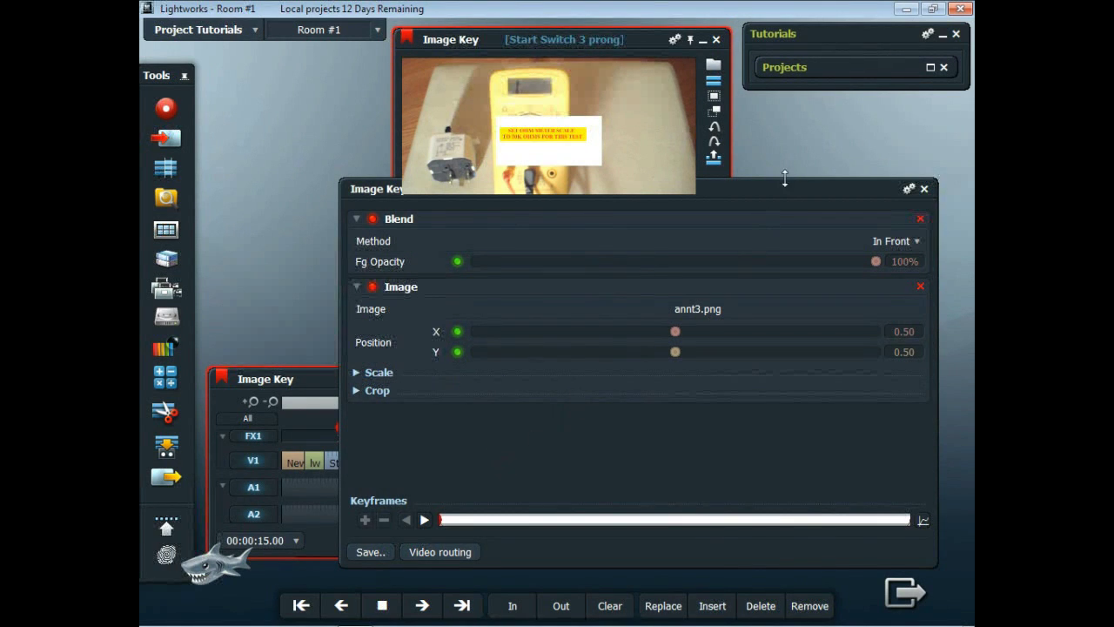
Uncover the timeline and add an effect keyframe at 00:00:17.00, two seconds into the marked section
drag(793, 189, 852, 104)
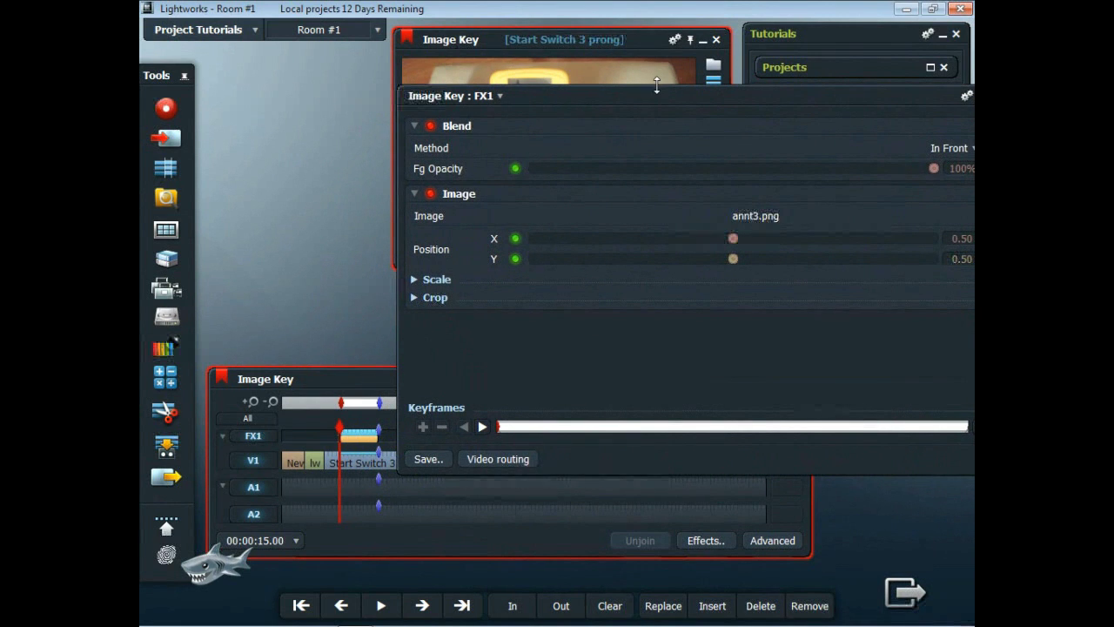
mouse_move(656, 85)
mouse_down()
mouse_move(656, 174)
mouse_move(674, 83)
mouse_move(657, 70)
mouse_up()
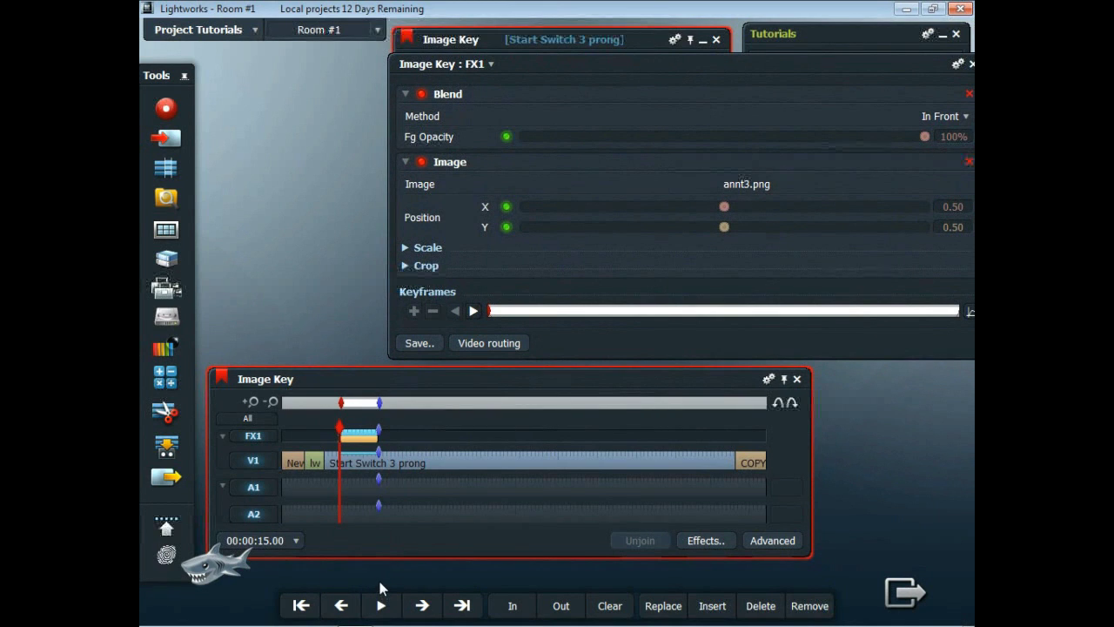
key(space)
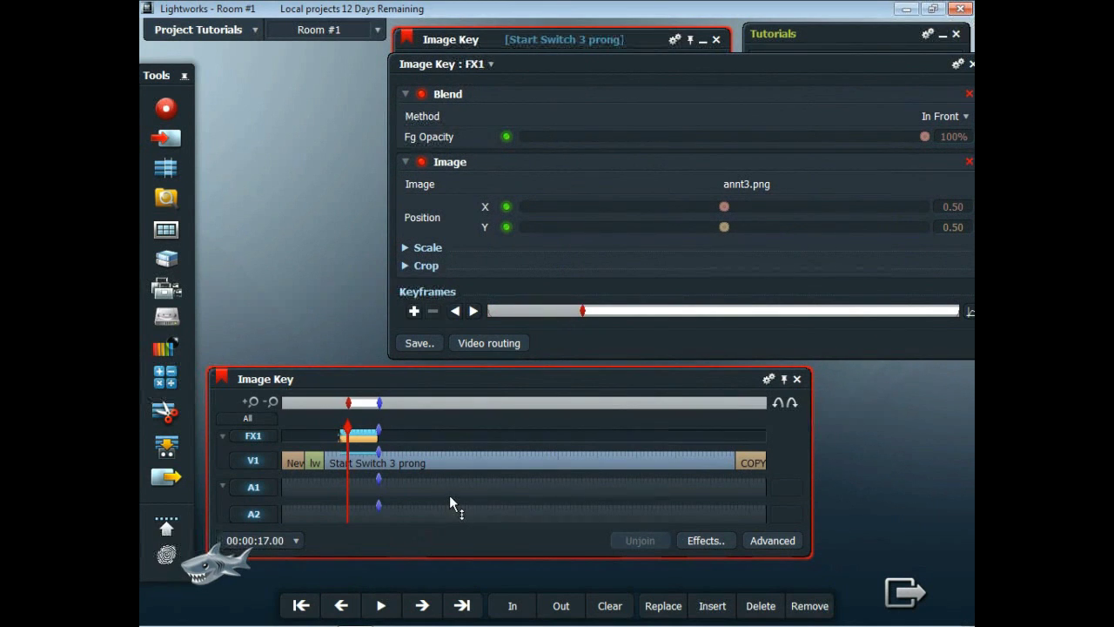
key(space)
click(474, 311)
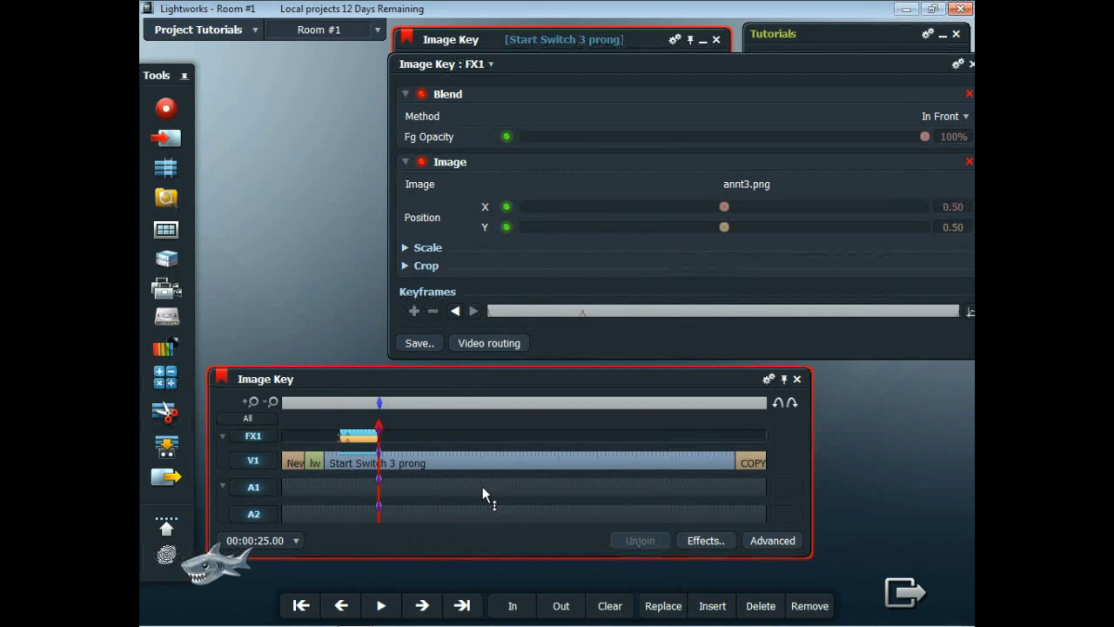
Add an effect keyframe at 00:00:23.00, two seconds before the section's end, and return to the first keyframe
key(j)
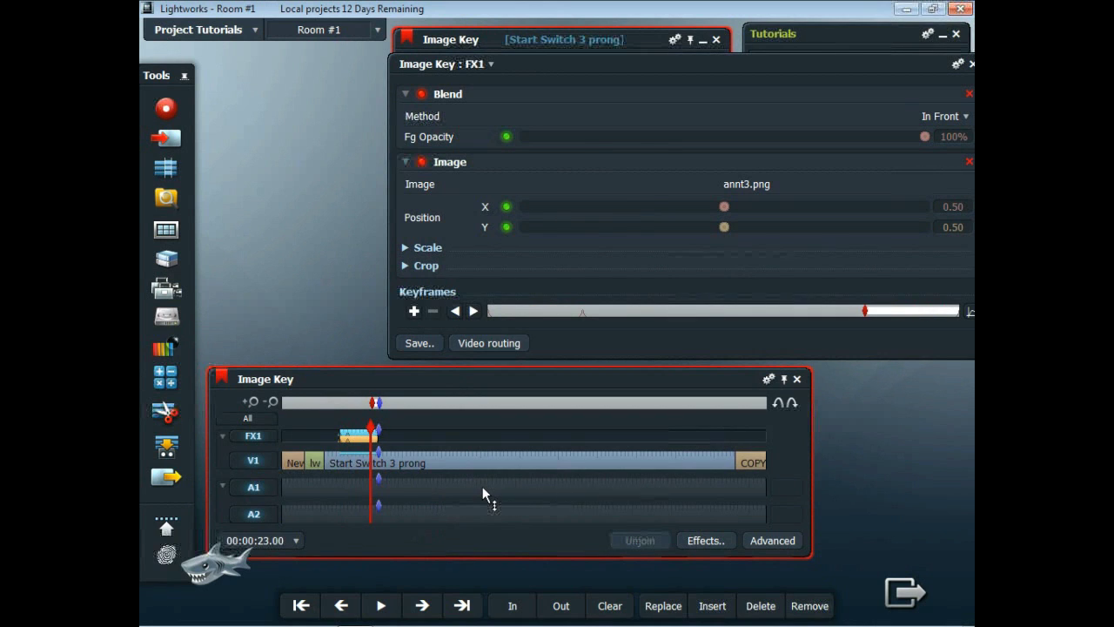
click(415, 313)
click(454, 311)
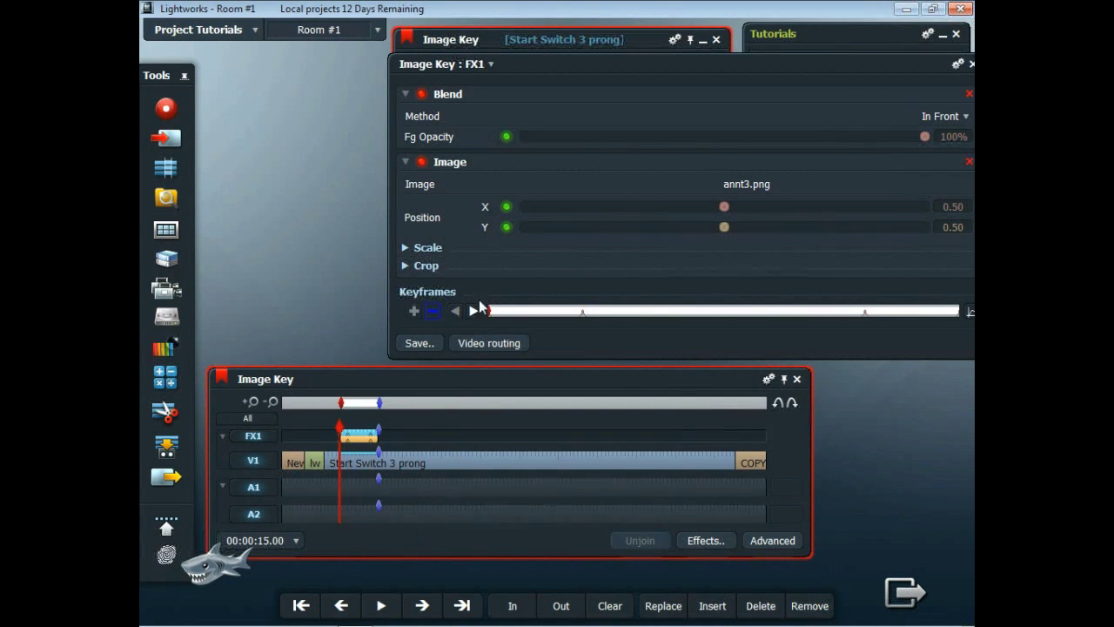
Uncover the viewer and crop the caption at the first keyframe to about Left 1.30%, Top 16.92%, Right 12.36% and Bottom 44.90%
drag(767, 60, 700, 258)
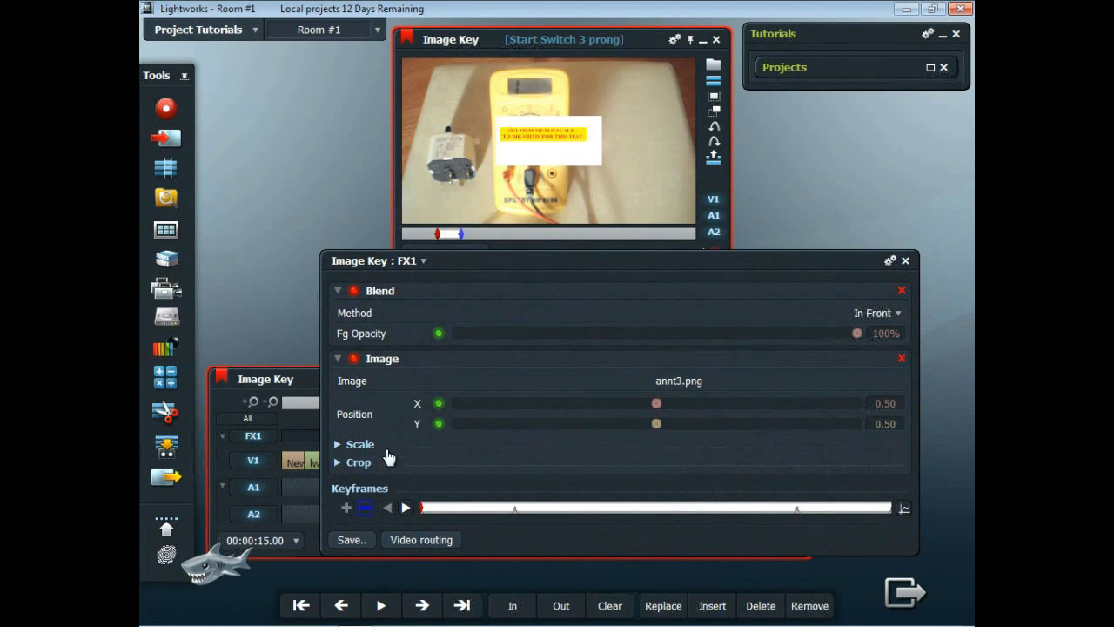
click(336, 463)
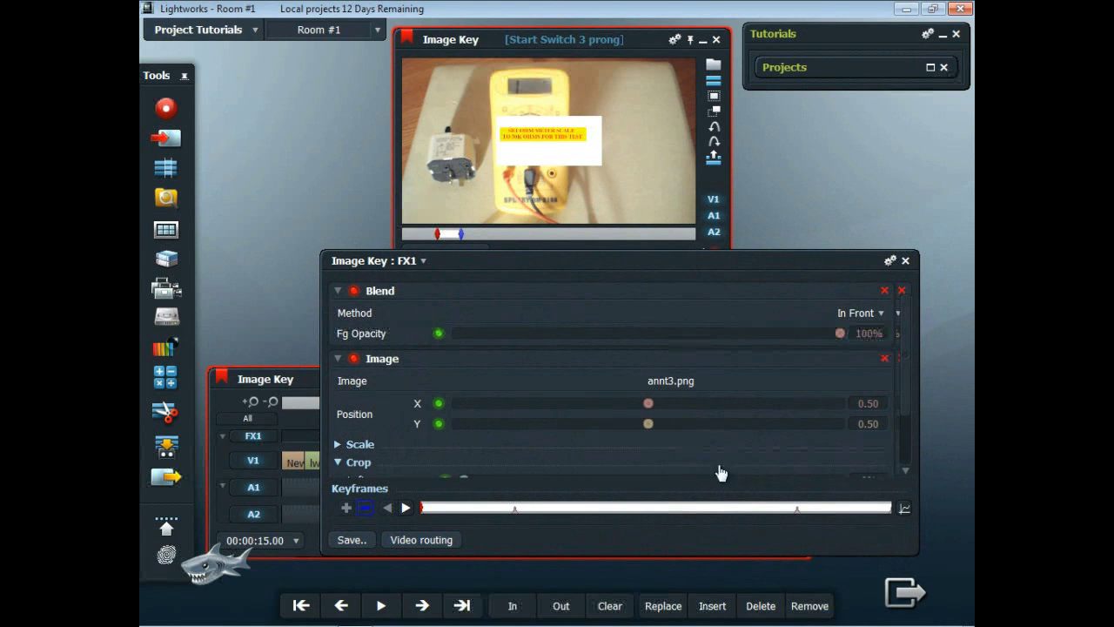
drag(908, 376, 905, 461)
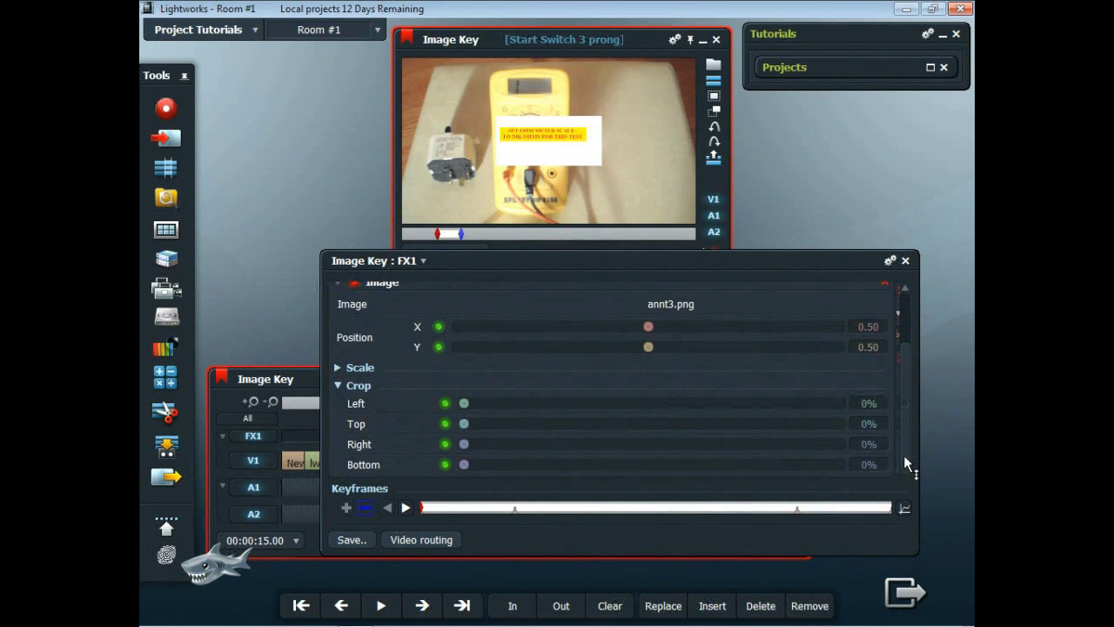
mouse_move(464, 403)
mouse_down()
mouse_move(494, 403)
mouse_move(468, 401)
mouse_up()
drag(462, 422, 526, 424)
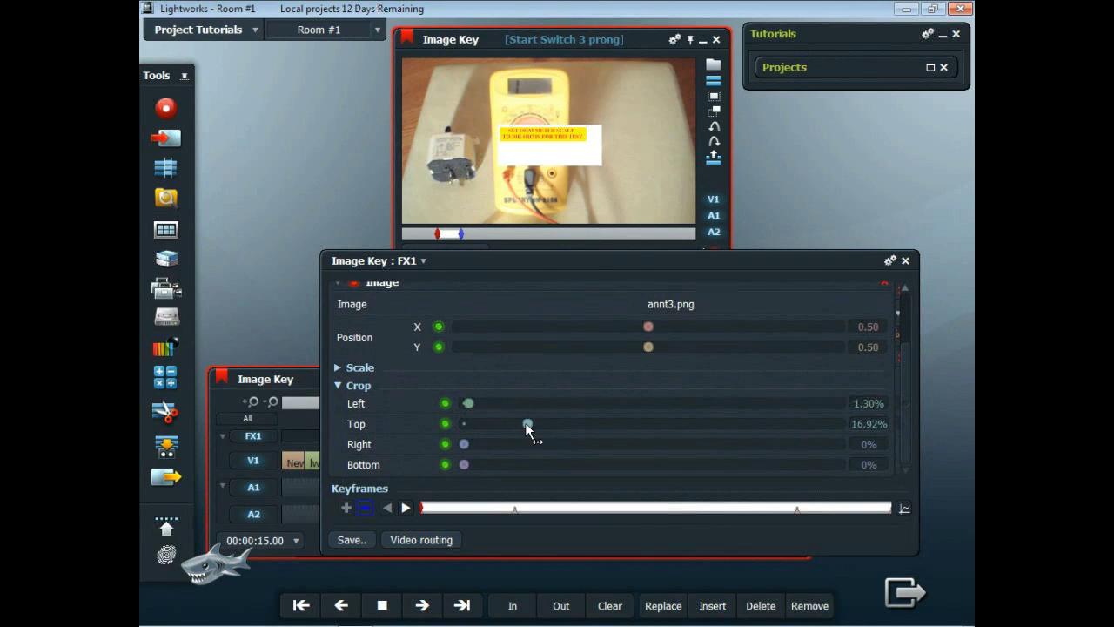
drag(464, 444, 630, 468)
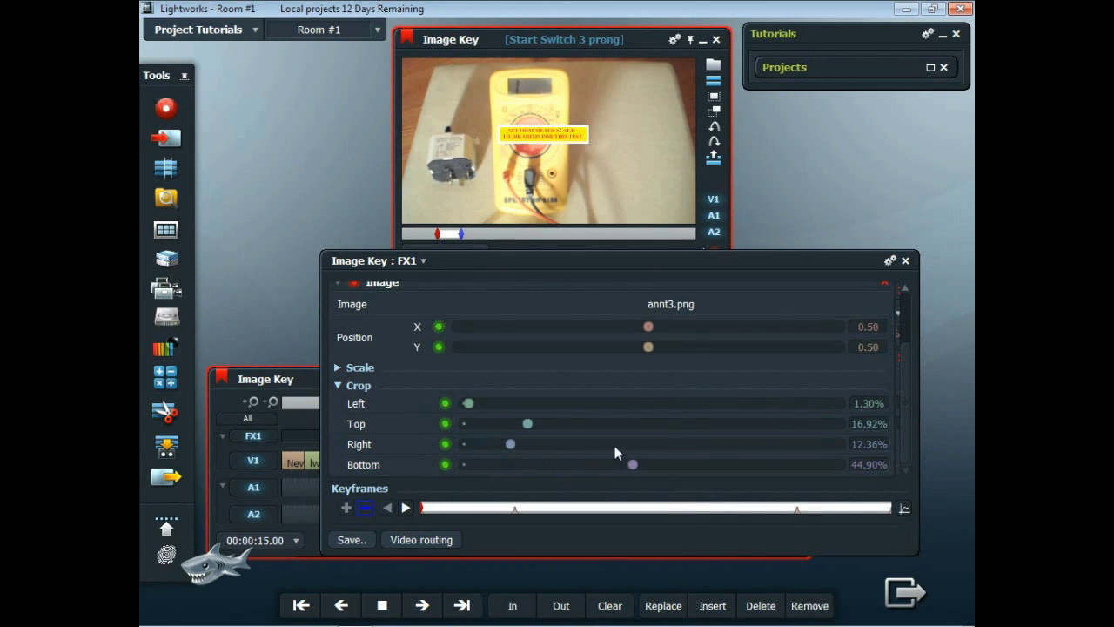
Scale the caption to about 1.25 in X and 1.46 in Y, and reposition it beside the meter at about X 0.80, Y 0.47
click(338, 368)
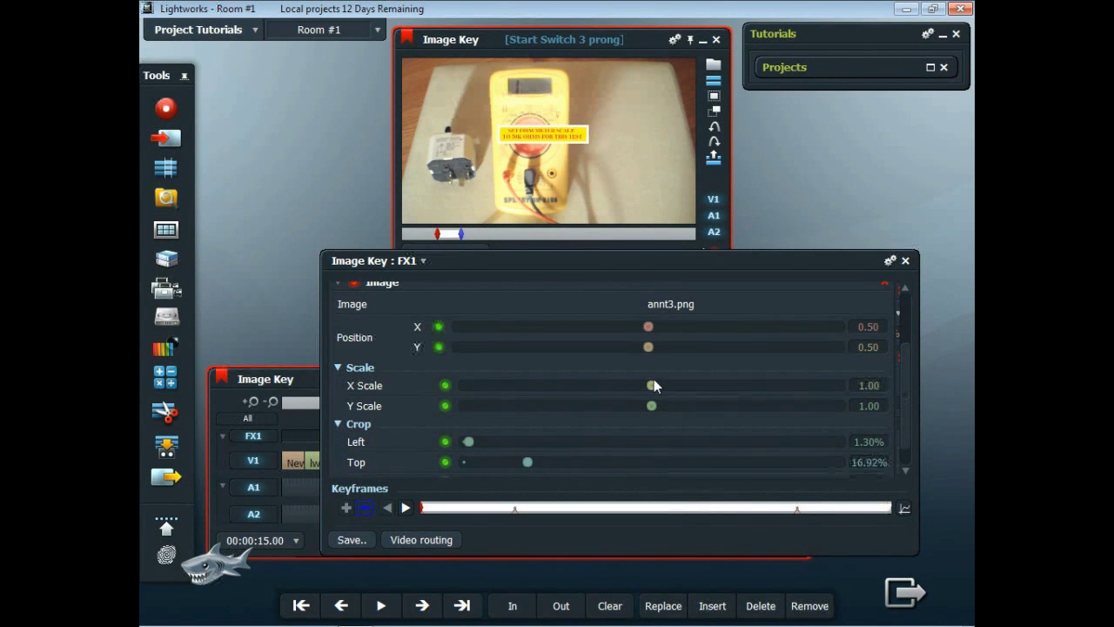
drag(653, 384, 731, 416)
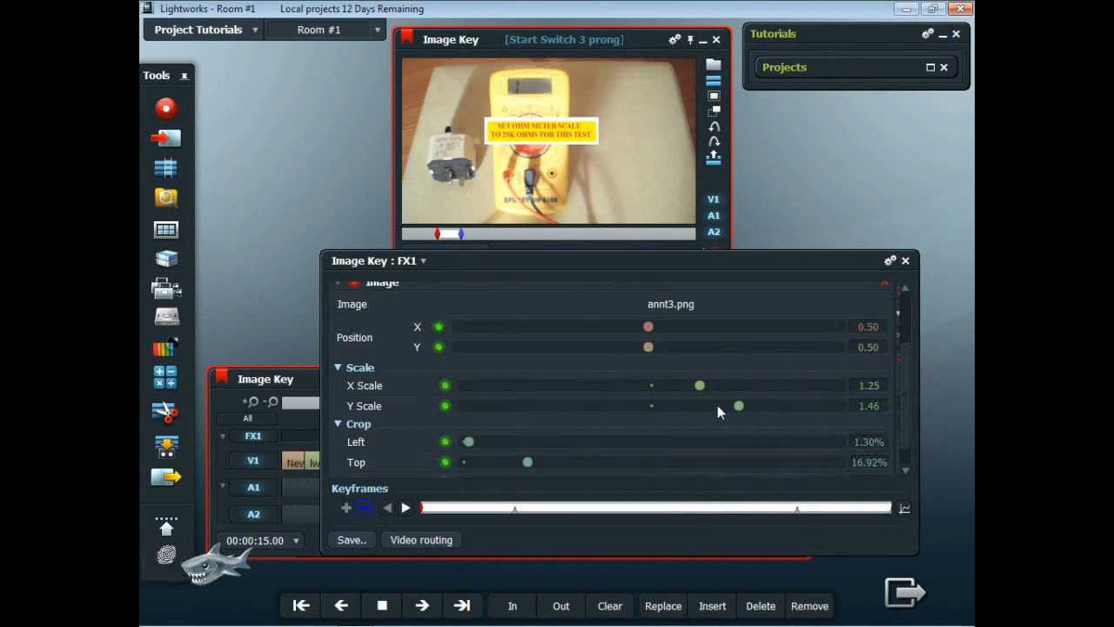
drag(558, 124, 603, 128)
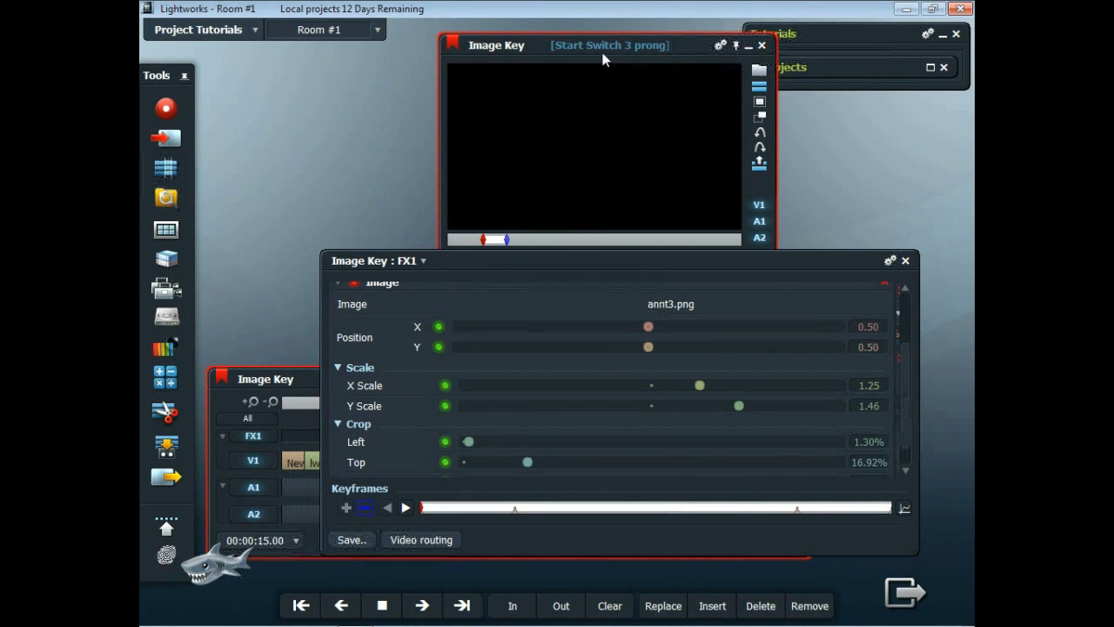
mouse_move(594, 142)
mouse_down()
mouse_move(674, 162)
mouse_move(682, 152)
mouse_up()
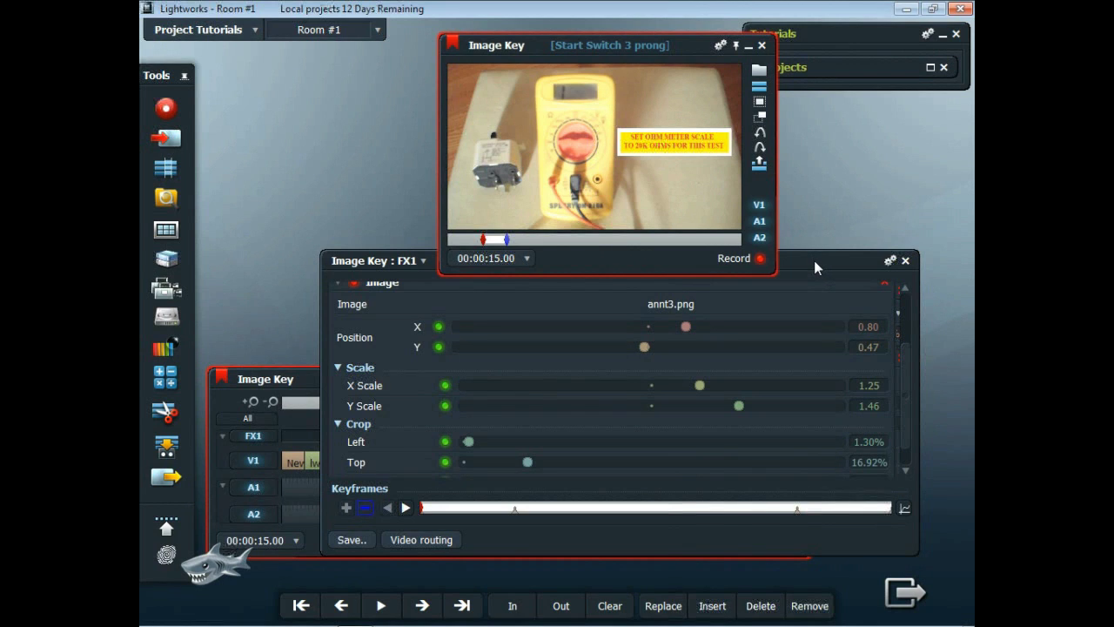
Check the second keyframe, return to the first, and lower its foreground opacity to about 9%
click(405, 508)
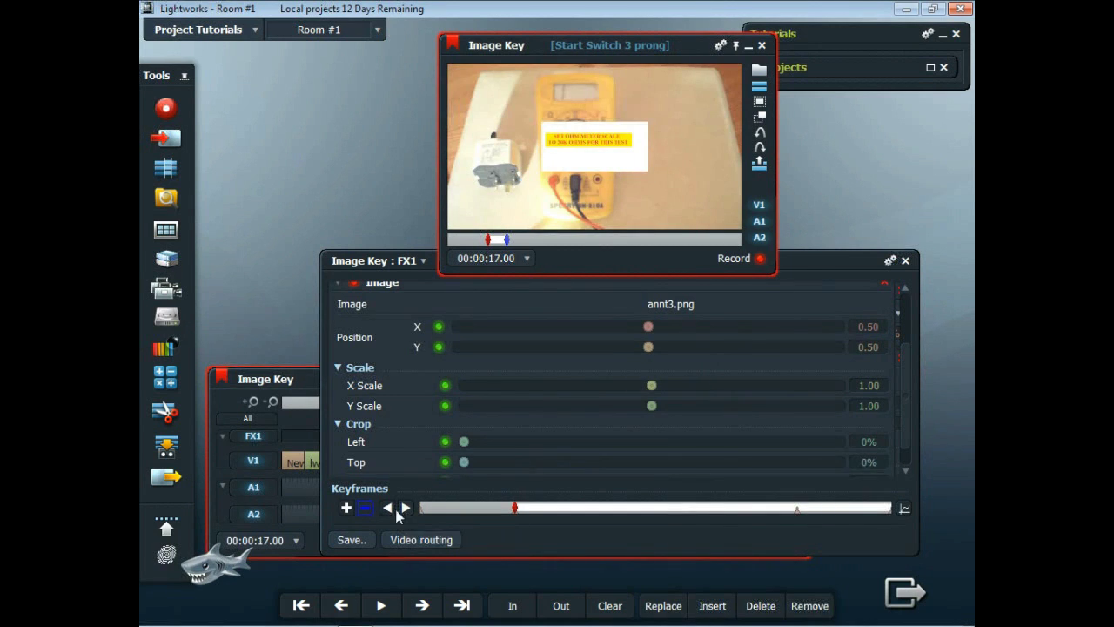
click(387, 508)
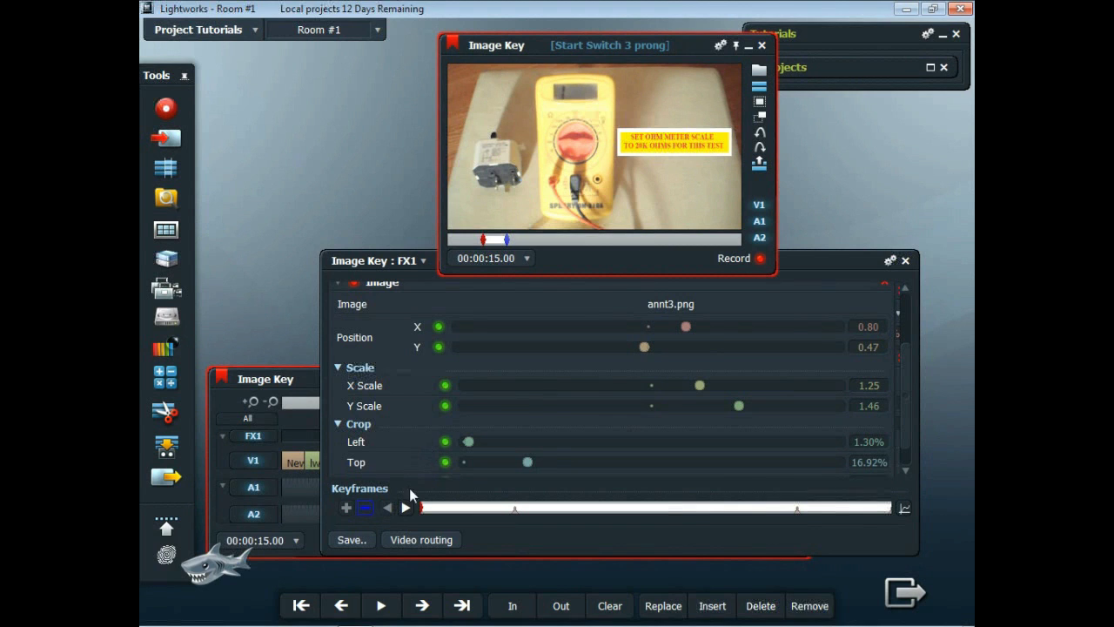
click(811, 257)
drag(905, 356, 493, 335)
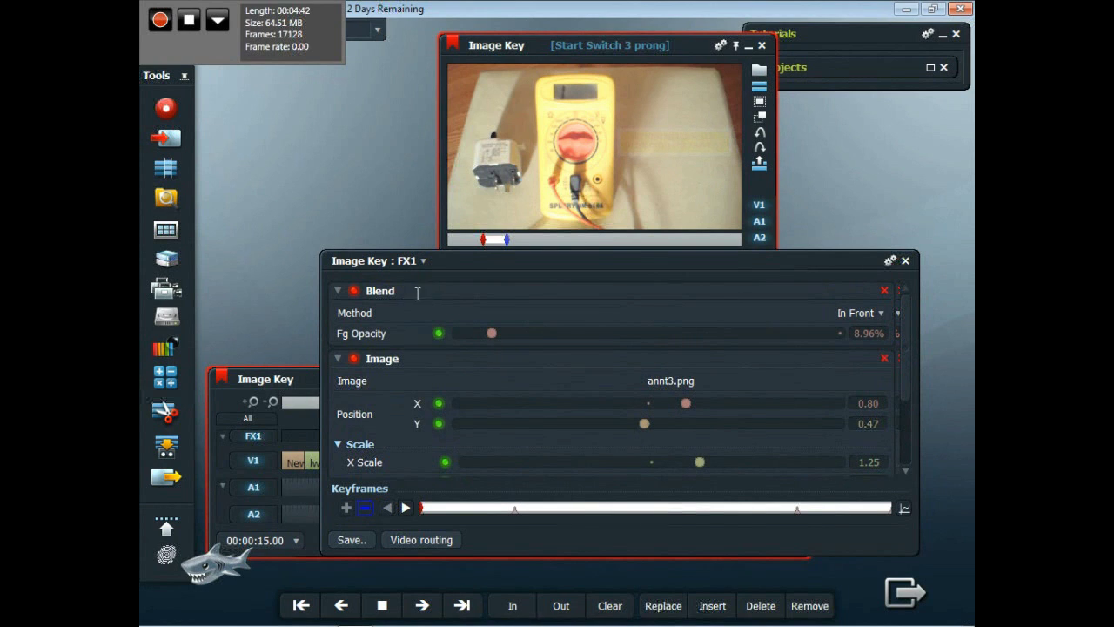
At the 00:00:17.00 keyframe, try to set the image's X position to 0.8 and set its Y position to 0.47
click(408, 511)
click(406, 509)
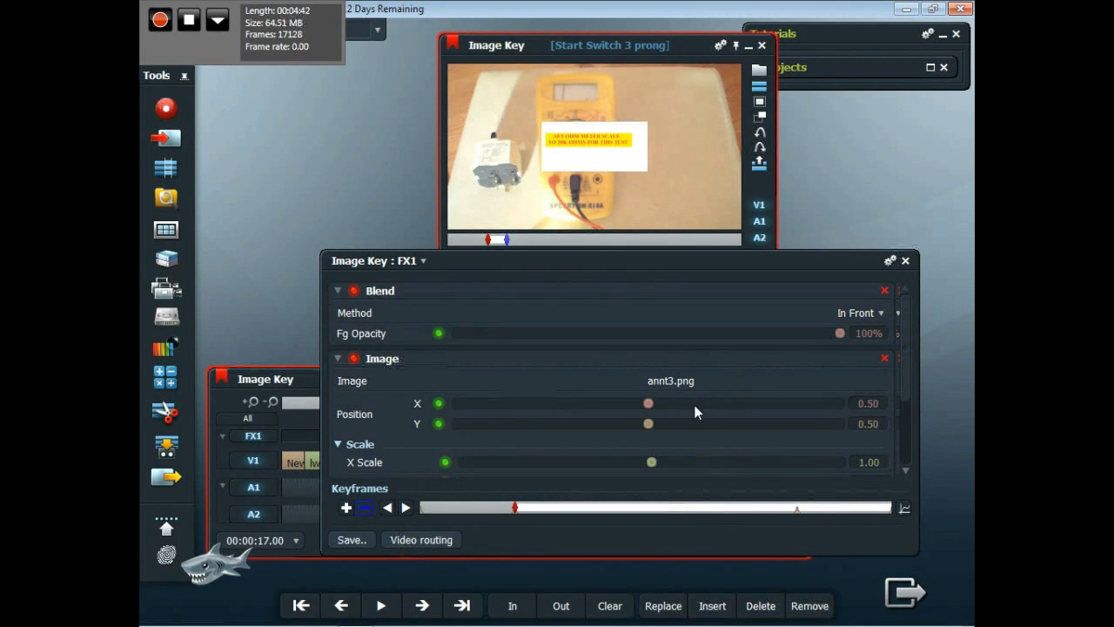
drag(650, 404, 676, 413)
click(875, 400)
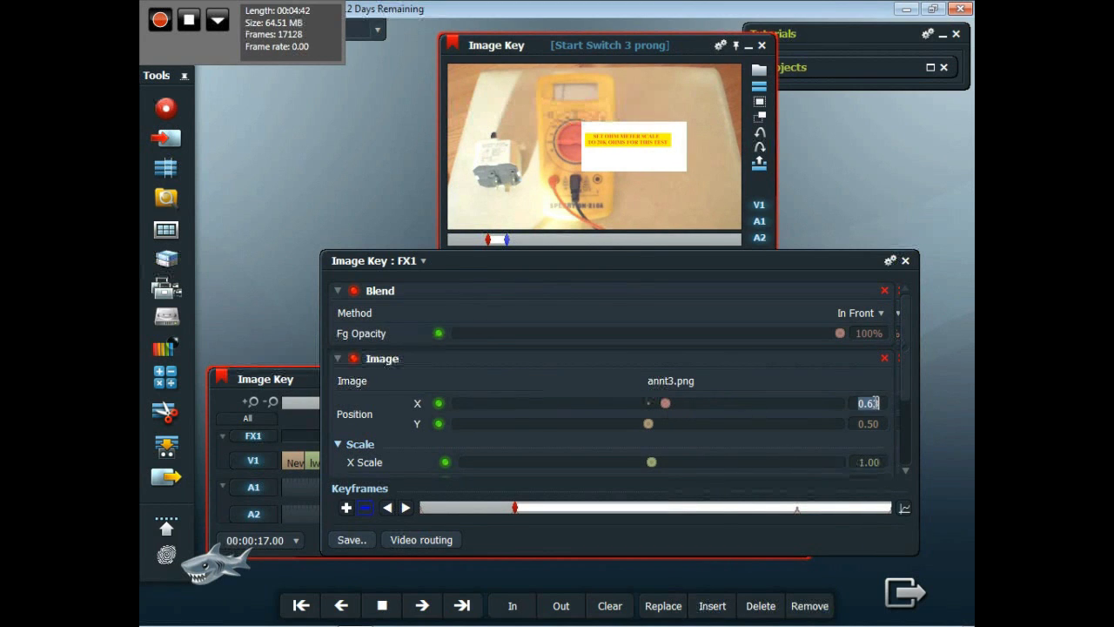
text(0.8)
key(Escape)
click(871, 423)
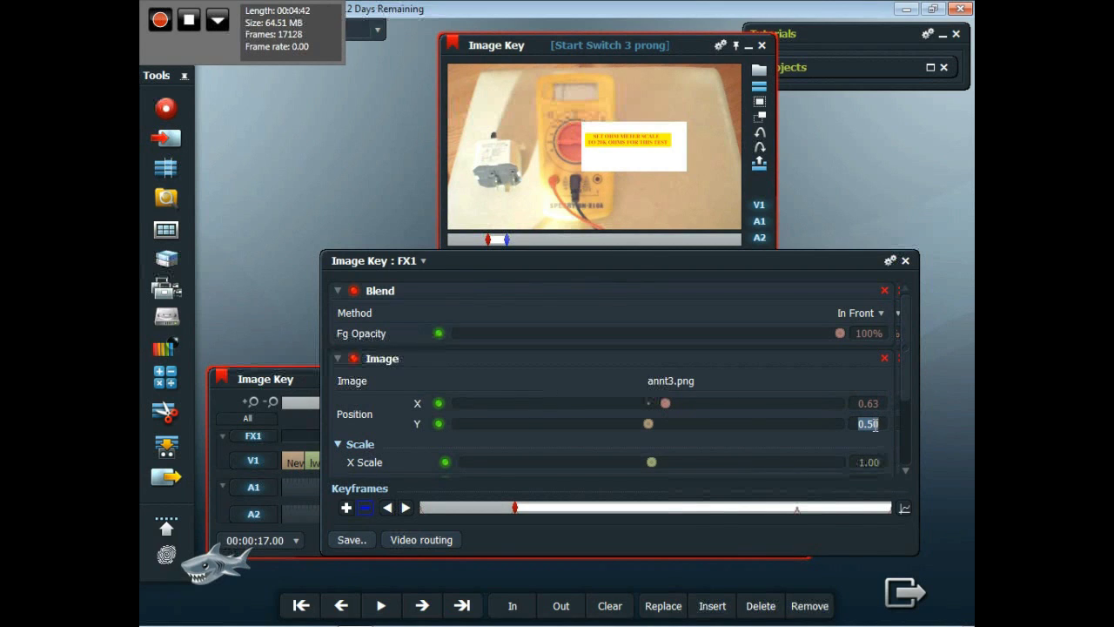
text(0.47)
key(Return)
Set the image's X Scale to 1.25 and Y Scale to 1.46 at the 00:00:17.00 keyframe
click(870, 462)
text(1.2)
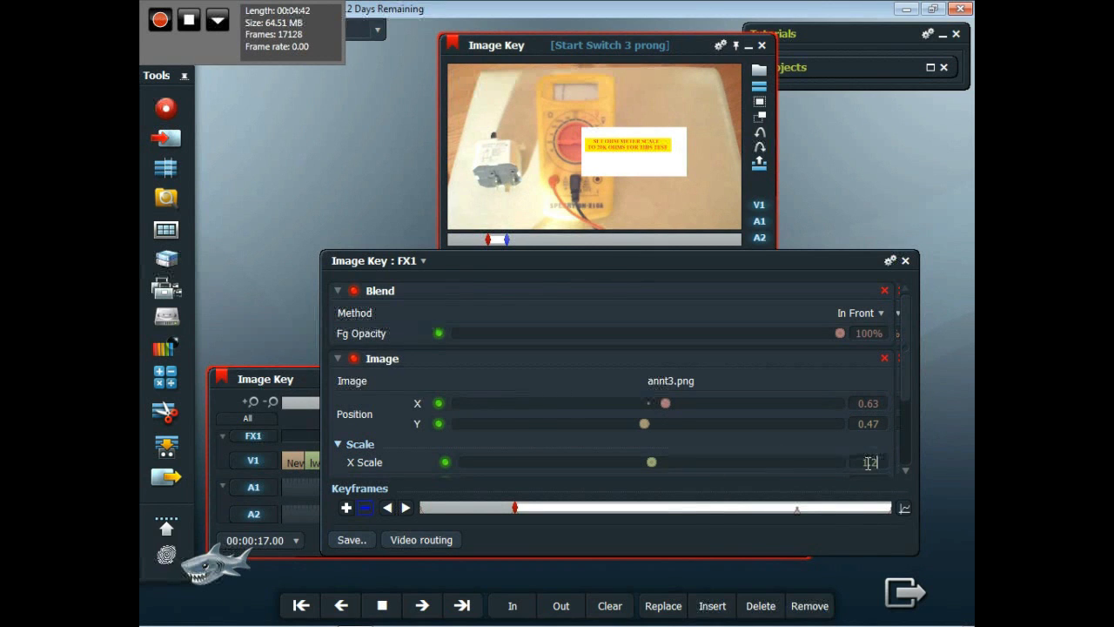
text(5)
drag(903, 374, 906, 433)
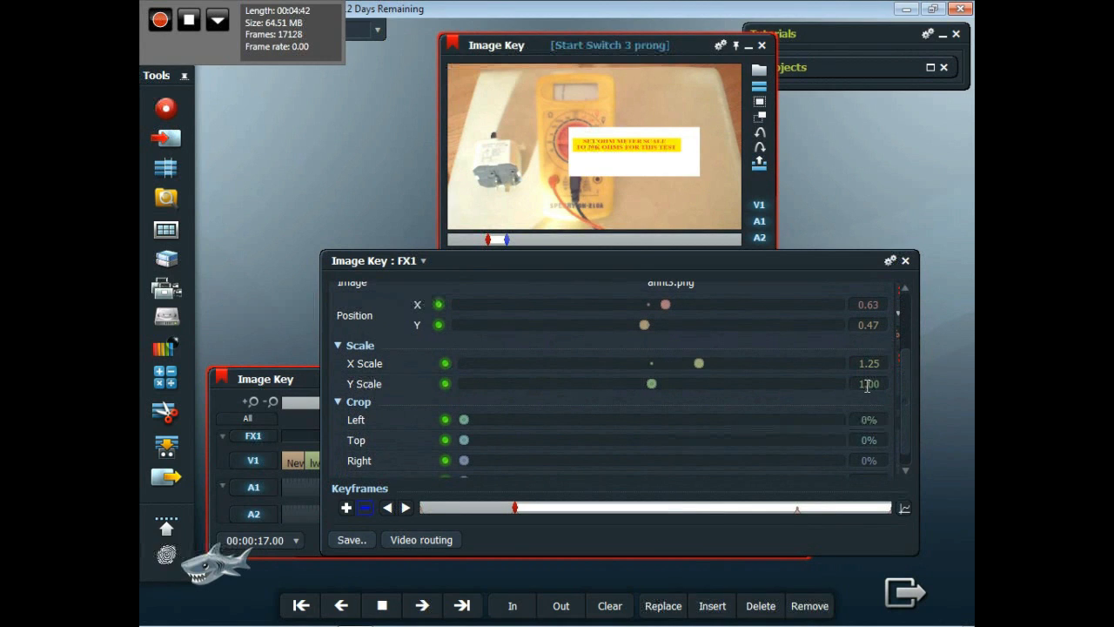
click(867, 385)
text(1.46)
Set the Left crop to 1.30% and the Top crop to 16.92% at the second keyframe
click(867, 421)
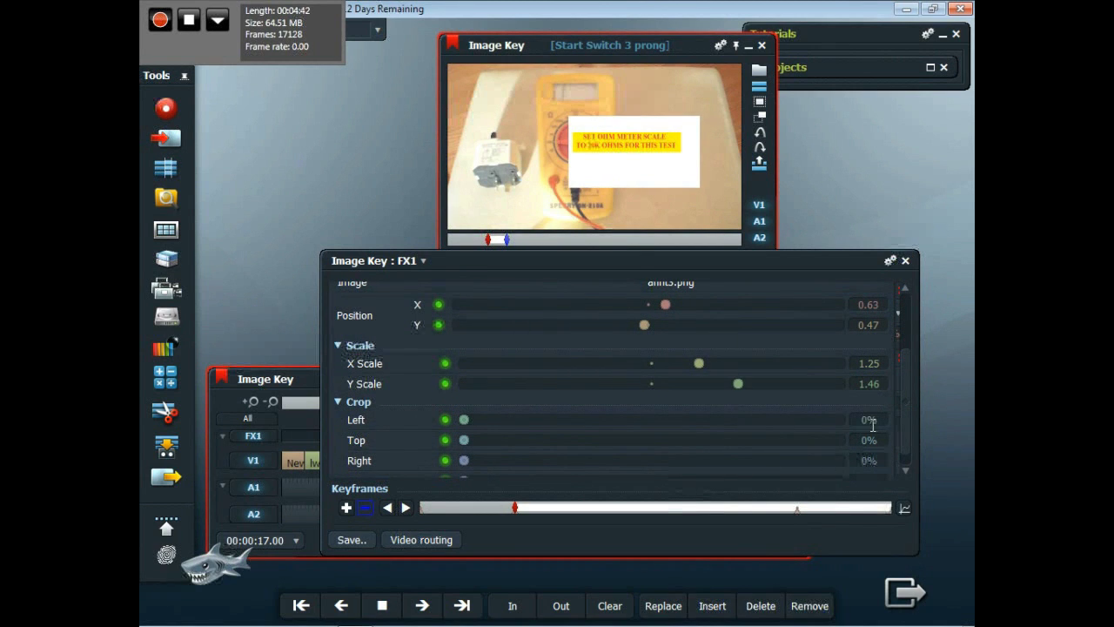
text(13)
click(868, 439)
text(16.2)
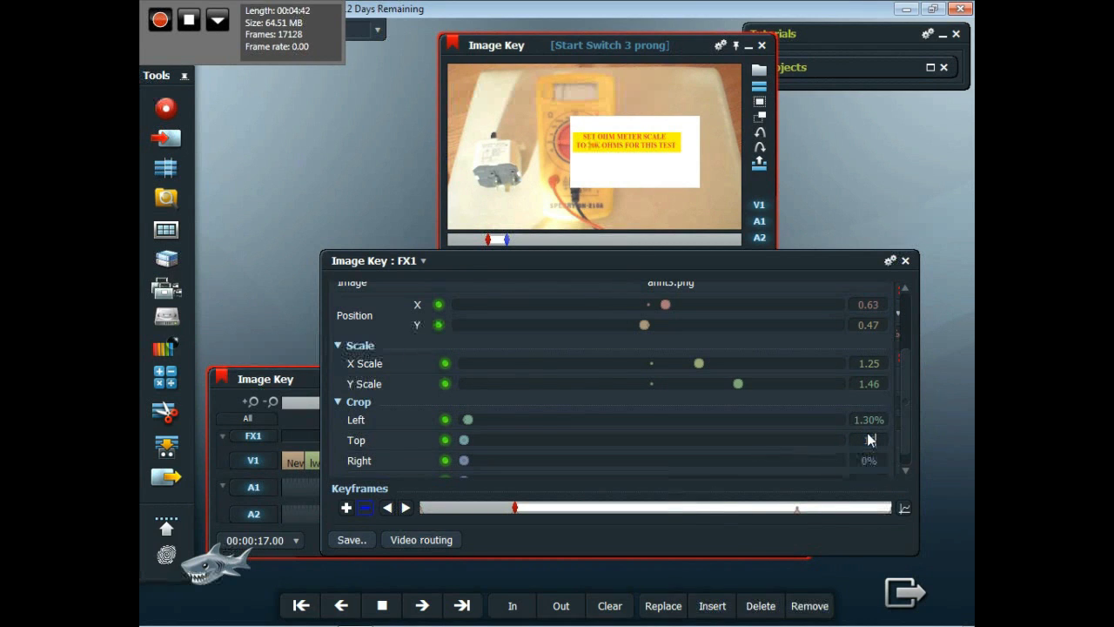
key(Return)
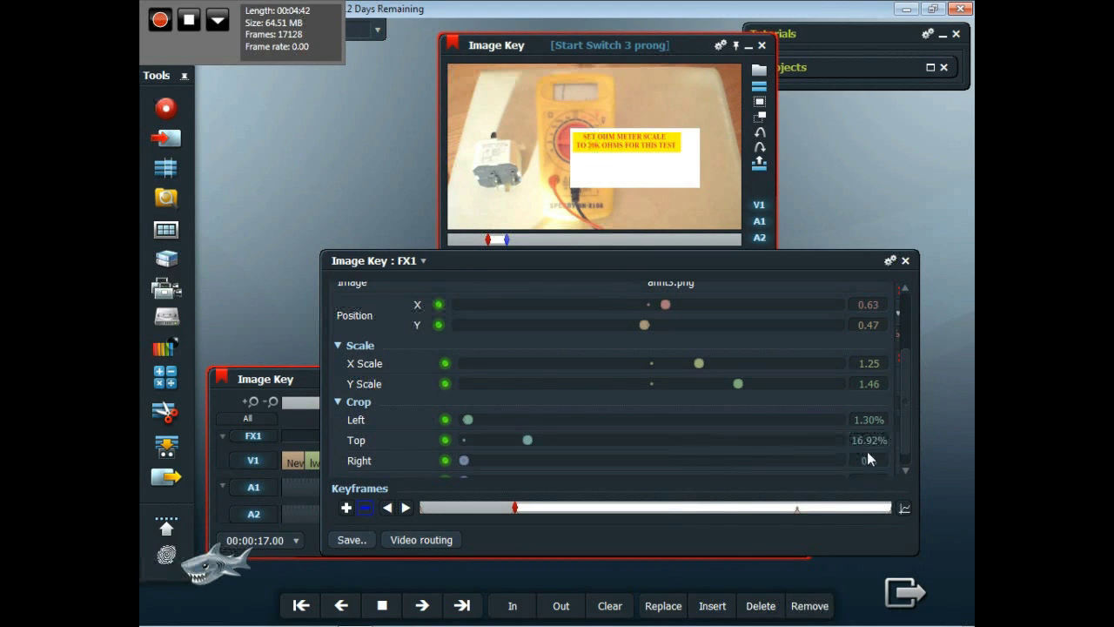
Set the Right crop to 12.36% and the Bottom crop to 44.90% at the second keyframe
click(869, 460)
text(12.36)
key(Return)
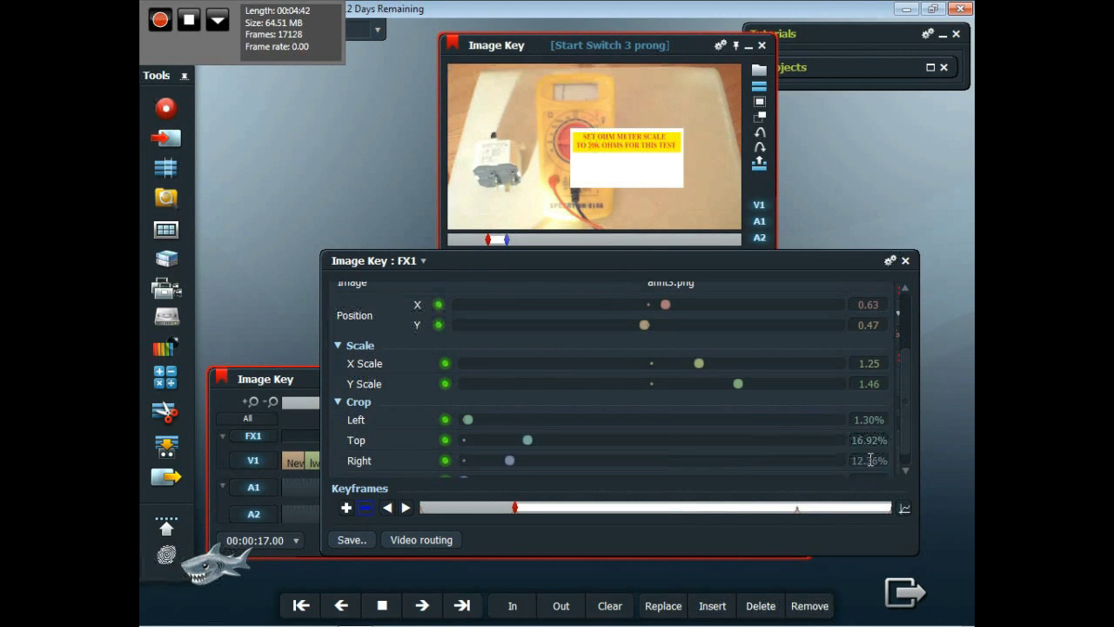
scroll(904, 428, down, 1)
click(867, 464)
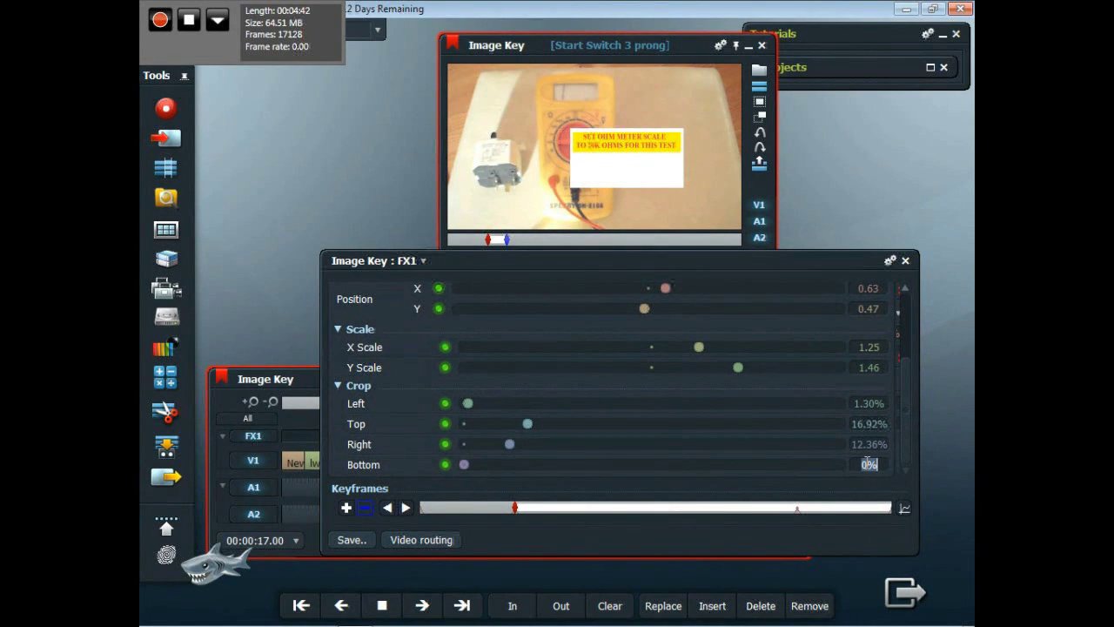
text(44.90)
key(Return)
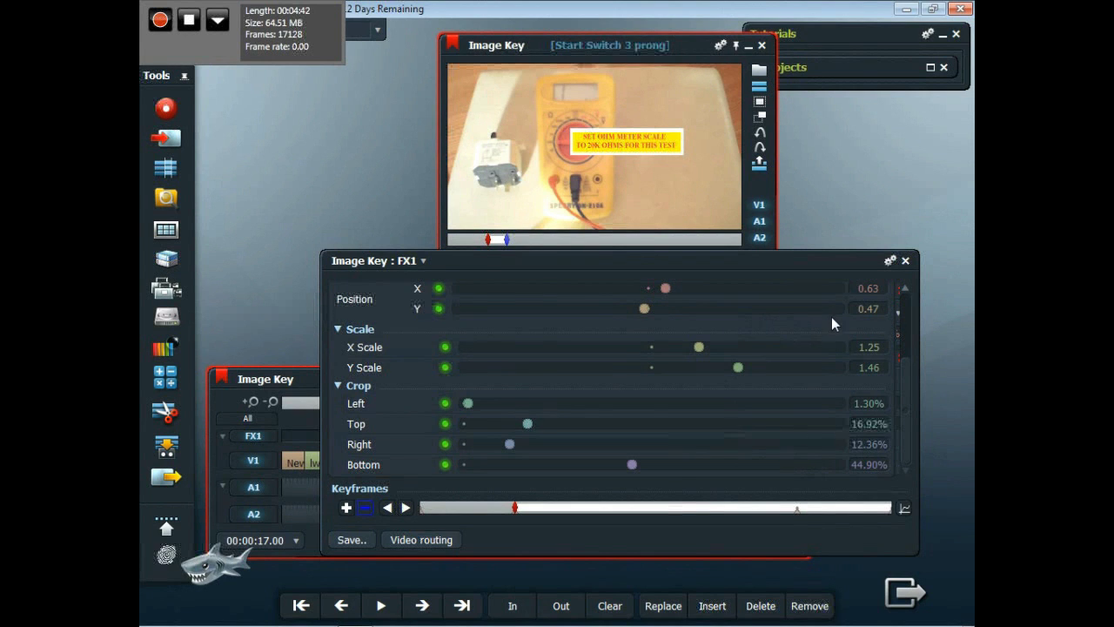
Set the image's X position to 0.80 at the 00:00:17.00 keyframe
drag(906, 376, 903, 338)
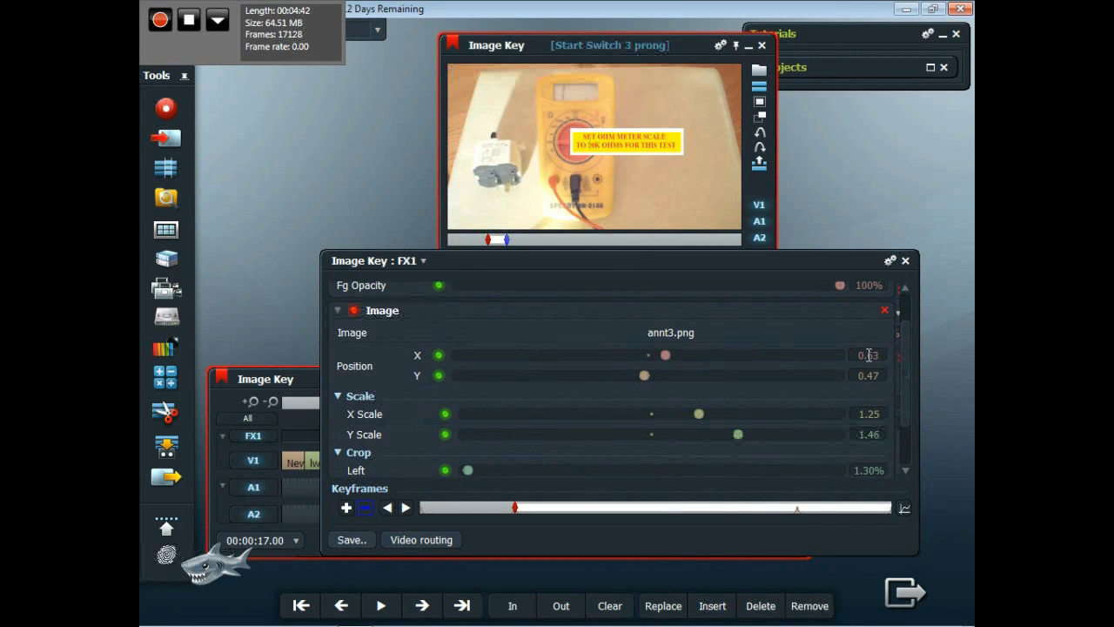
click(867, 355)
text(0.80)
key(Return)
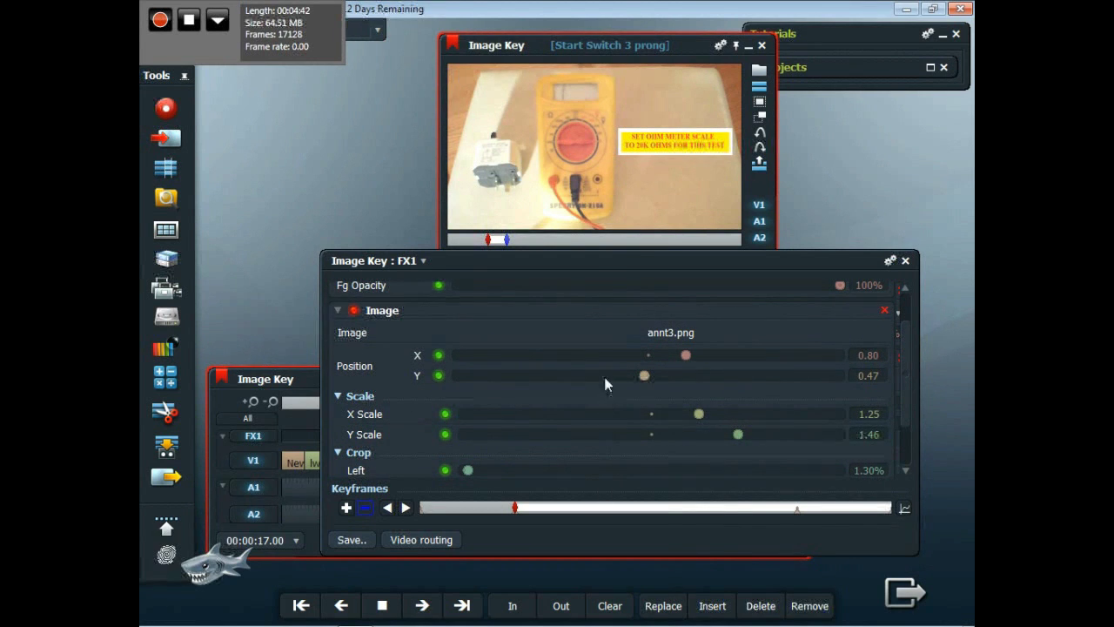
Go to the 00:00:23.00 keyframe and set the image position to X 0.80 and Y 0.47
click(406, 508)
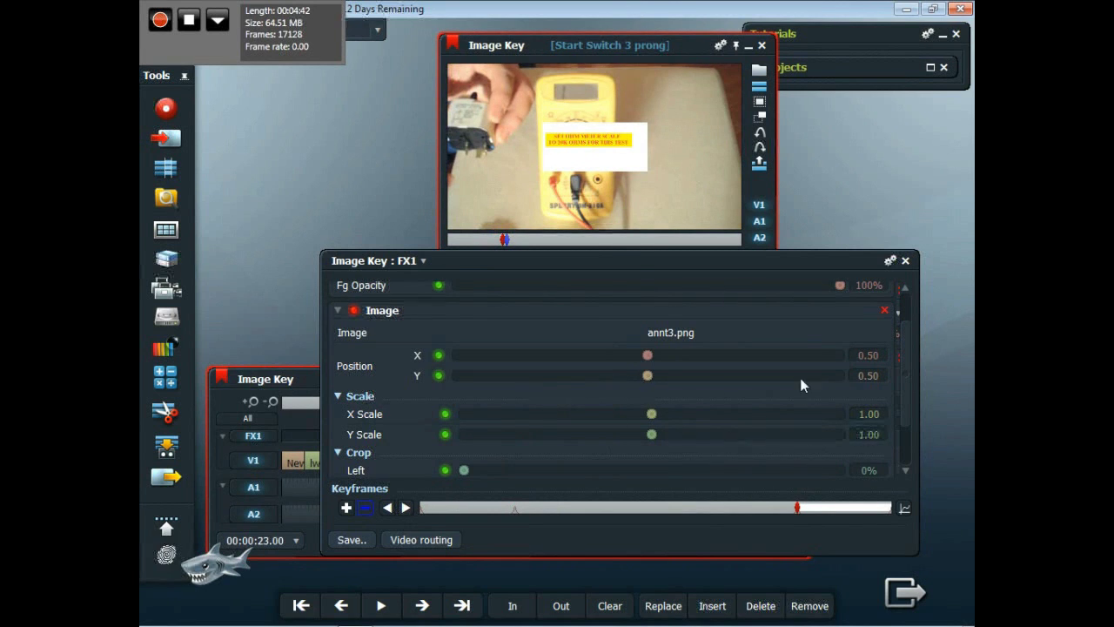
mouse_move(906, 380)
mouse_down()
mouse_move(906, 350)
mouse_move(904, 379)
mouse_move(890, 386)
mouse_up()
click(867, 352)
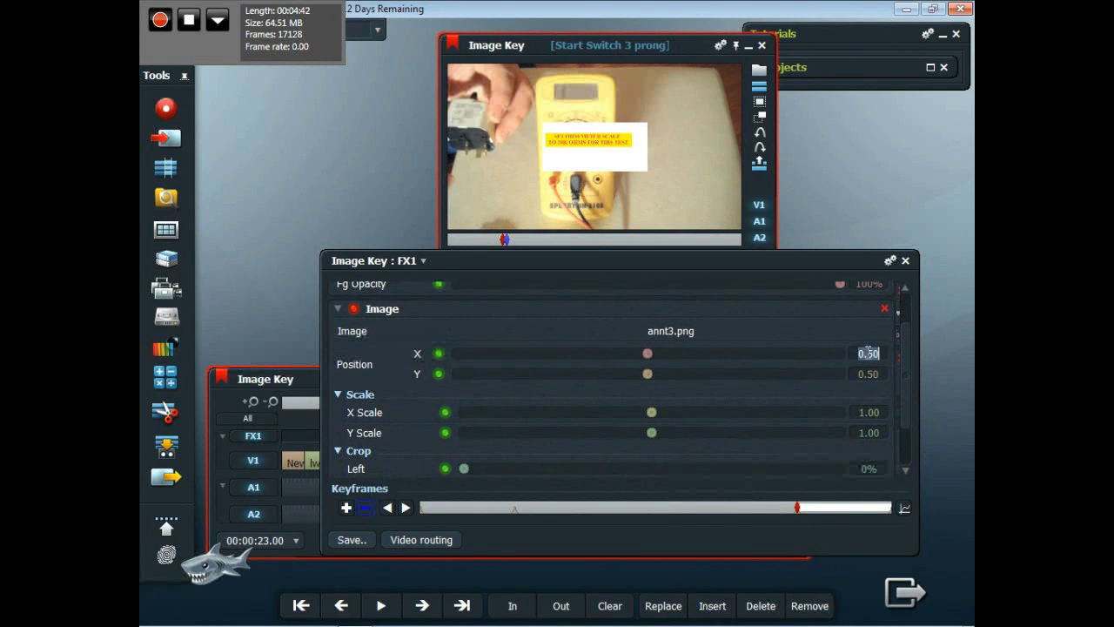
key(End)
key(Return)
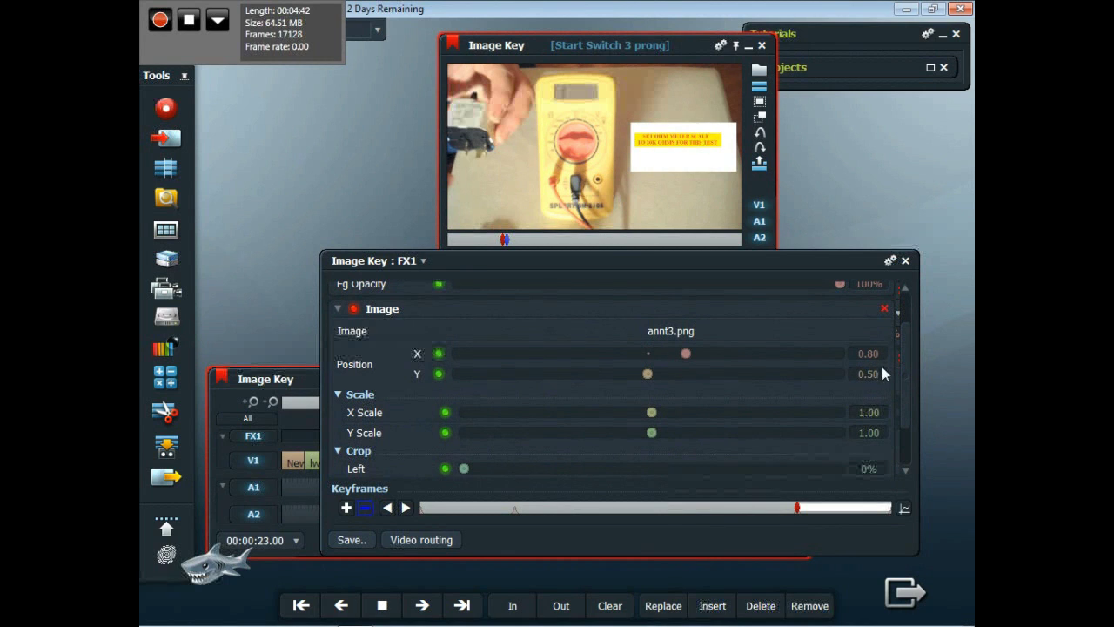
click(868, 374)
text(0.47)
key(Return)
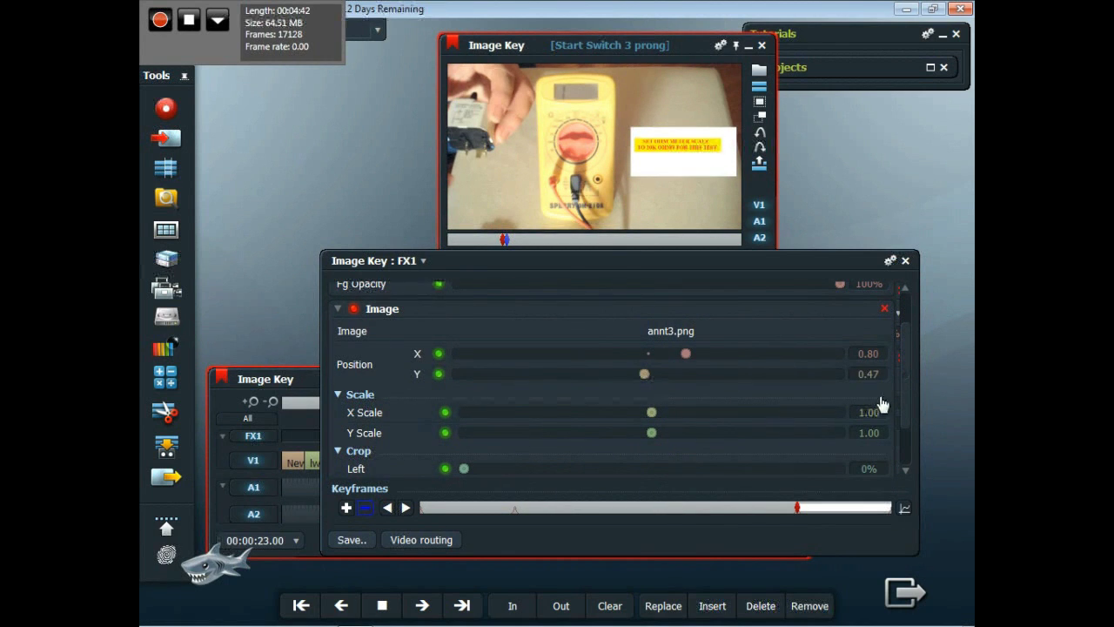
Set the image's X Scale to 1.25 and Y Scale to 1.46 at the 00:00:23.00 keyframe
click(866, 412)
text(1.25)
key(Return)
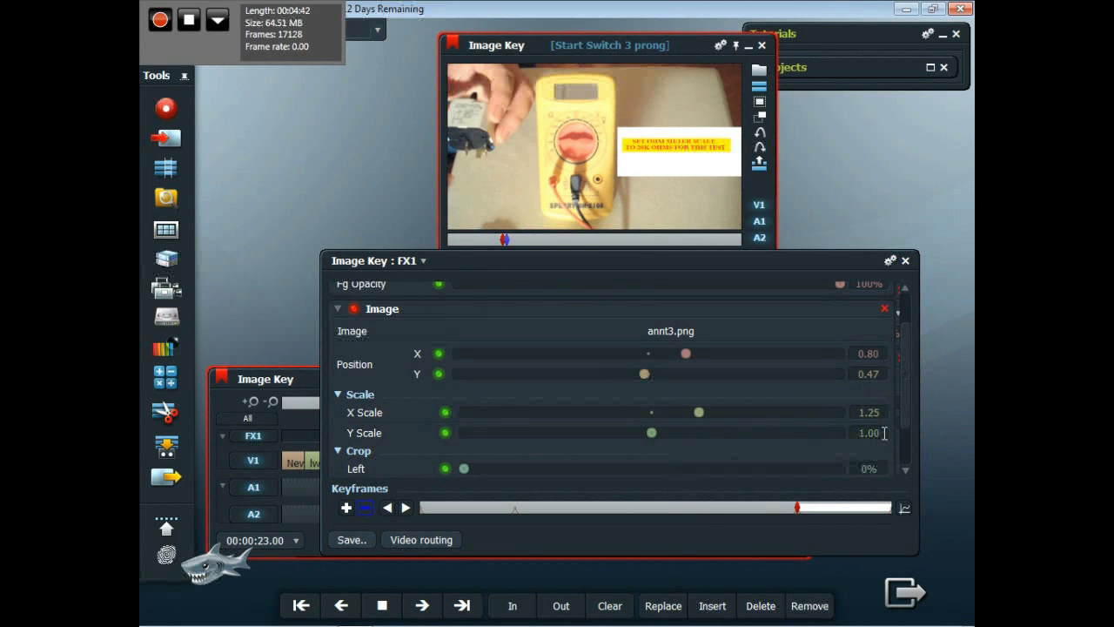
click(876, 429)
text(1.46)
Set the Left crop to 1.30% and the Top crop to 16.92% at the 00:00:23.00 keyframe
click(867, 467)
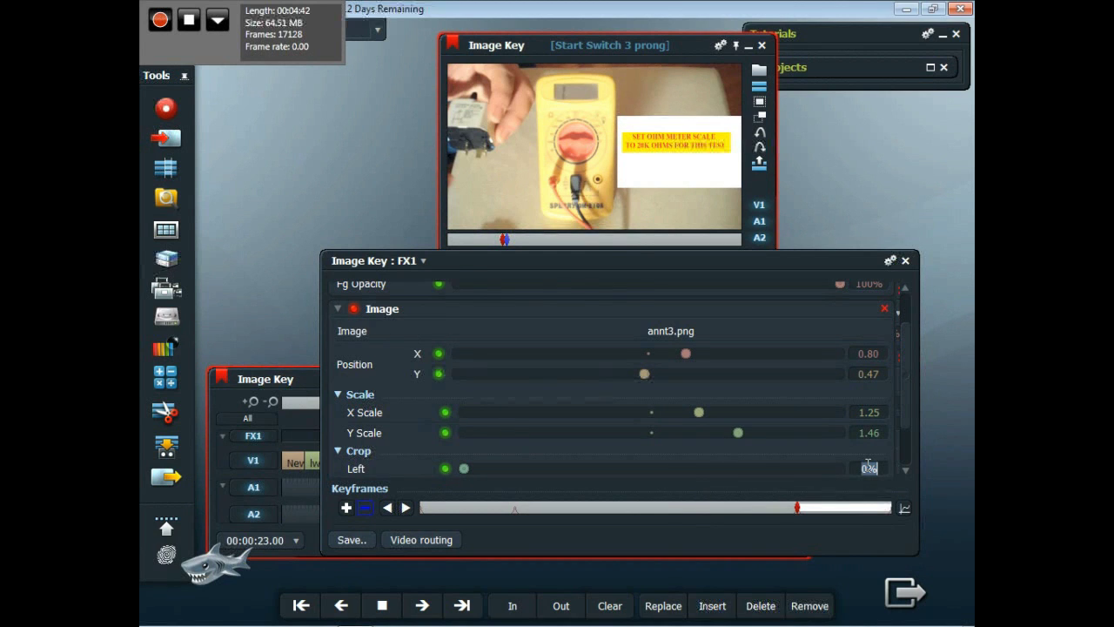
text(1.30)
key(Return)
scroll(901, 392, down, 3)
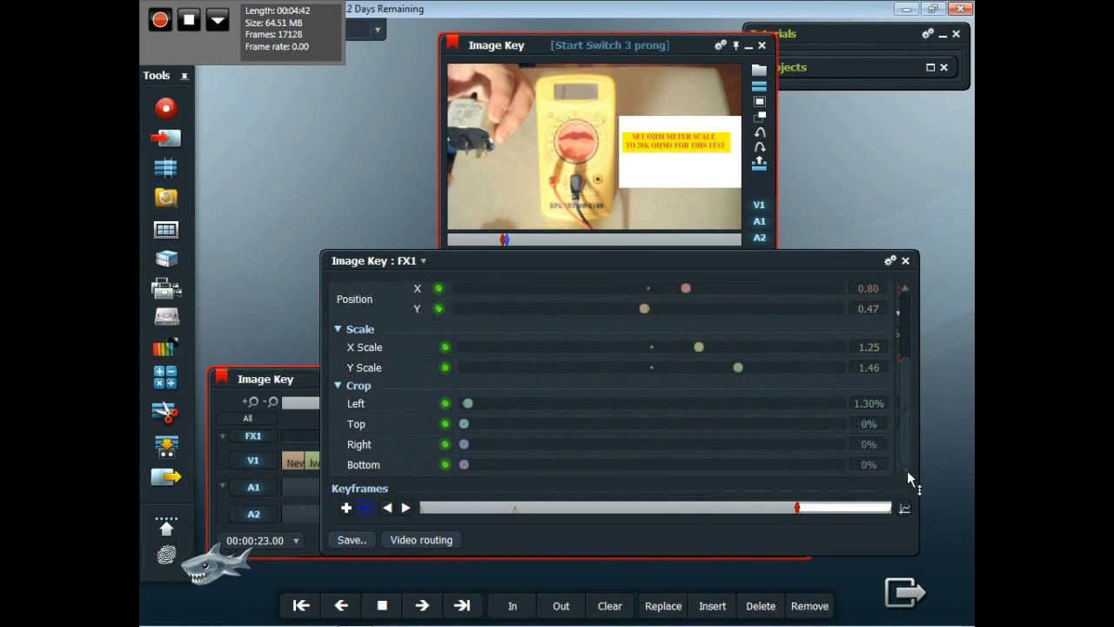
click(867, 424)
click(867, 425)
double_click(868, 424)
text(16.12)
key(Return)
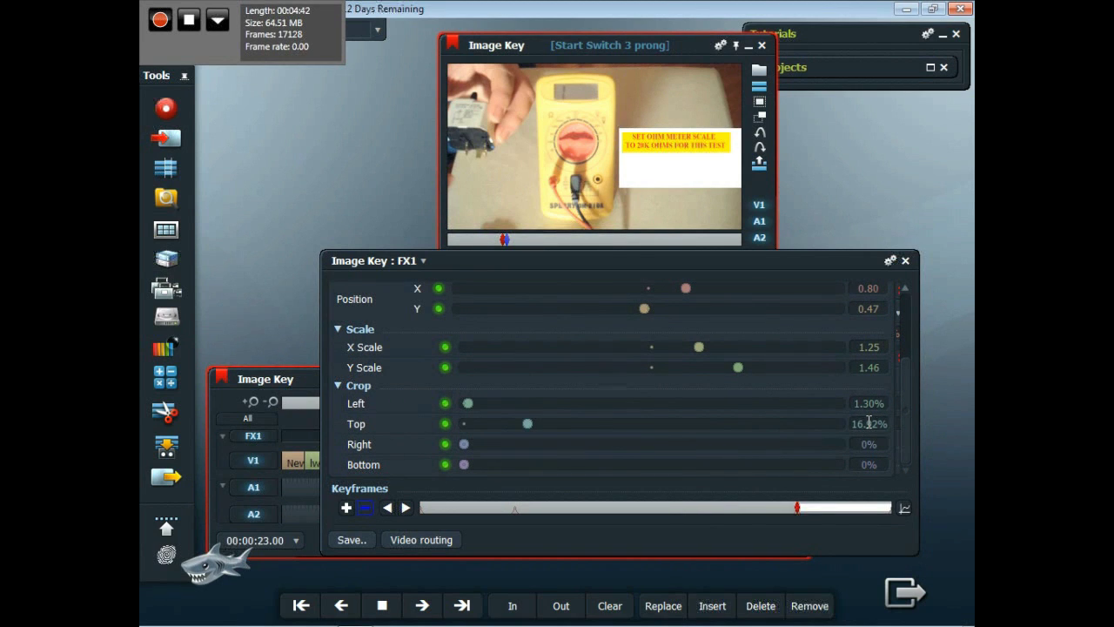
Set the Right crop to 12.36% and the Bottom crop to 44.90% at the 00:00:23.00 keyframe
double_click(868, 444)
text(12.16)
key(Return)
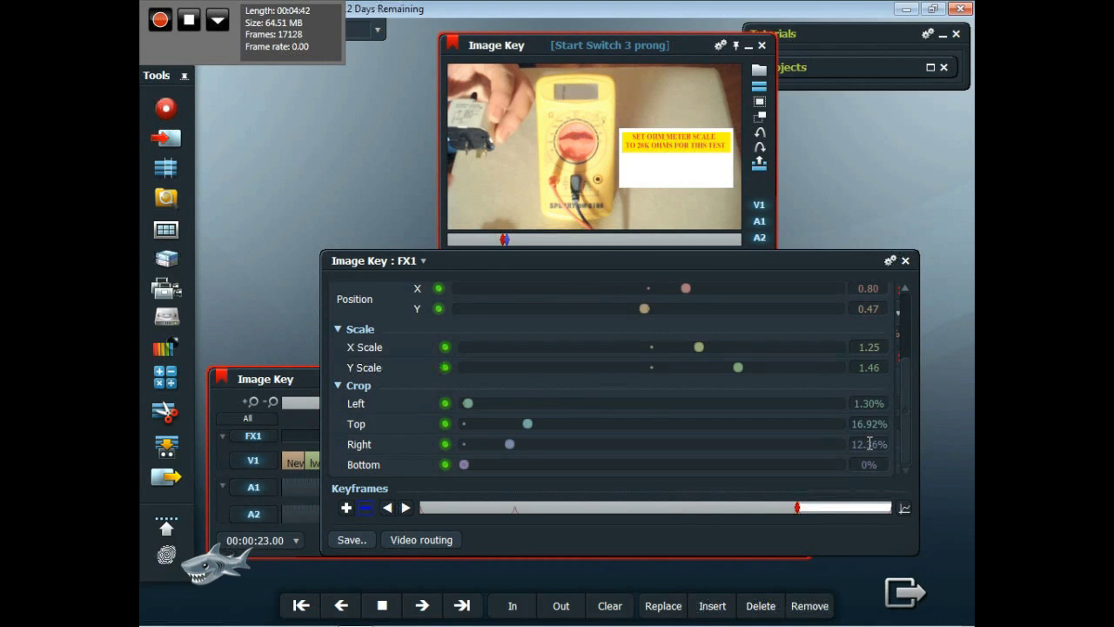
double_click(867, 464)
text(44.9)
key(Return)
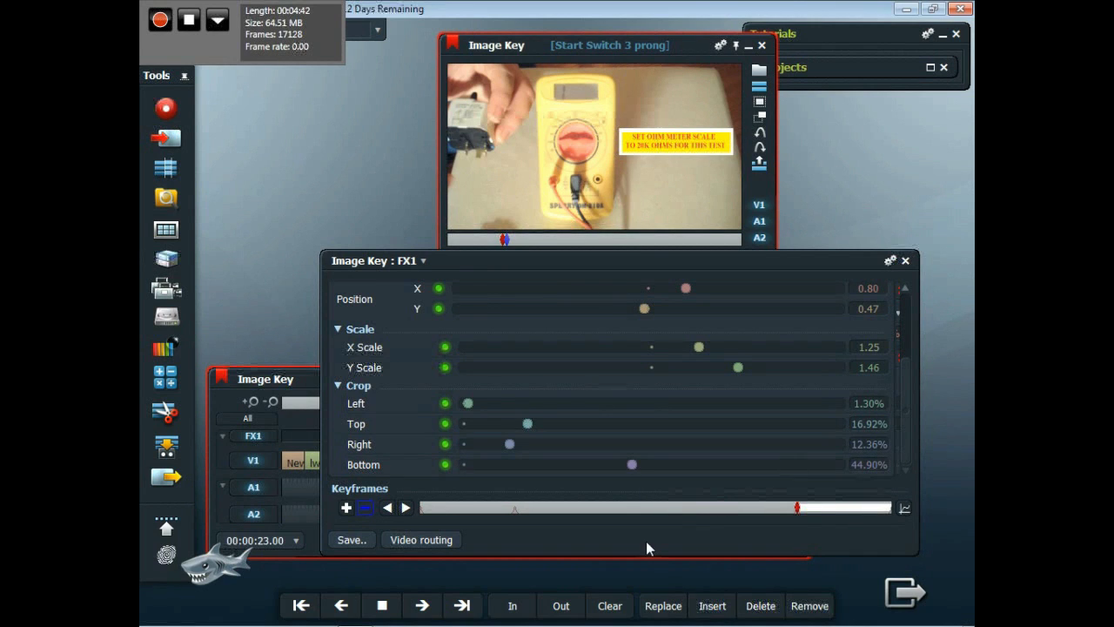
Go to the 00:00:25.00 end keyframe and set the image's Fg Opacity to 8.32%
click(407, 509)
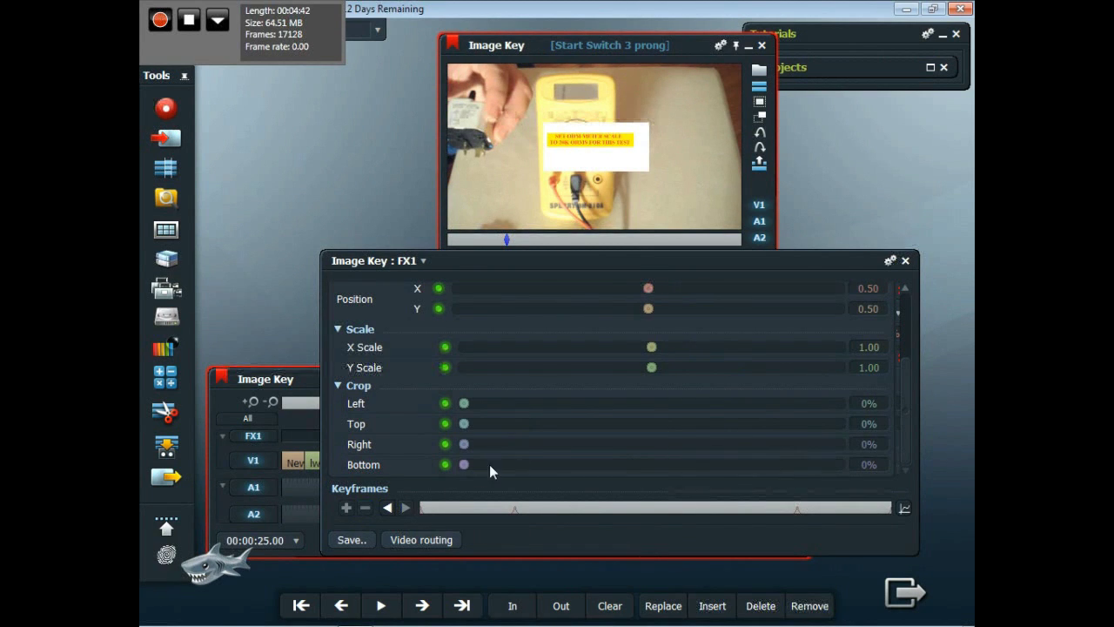
drag(905, 391, 906, 327)
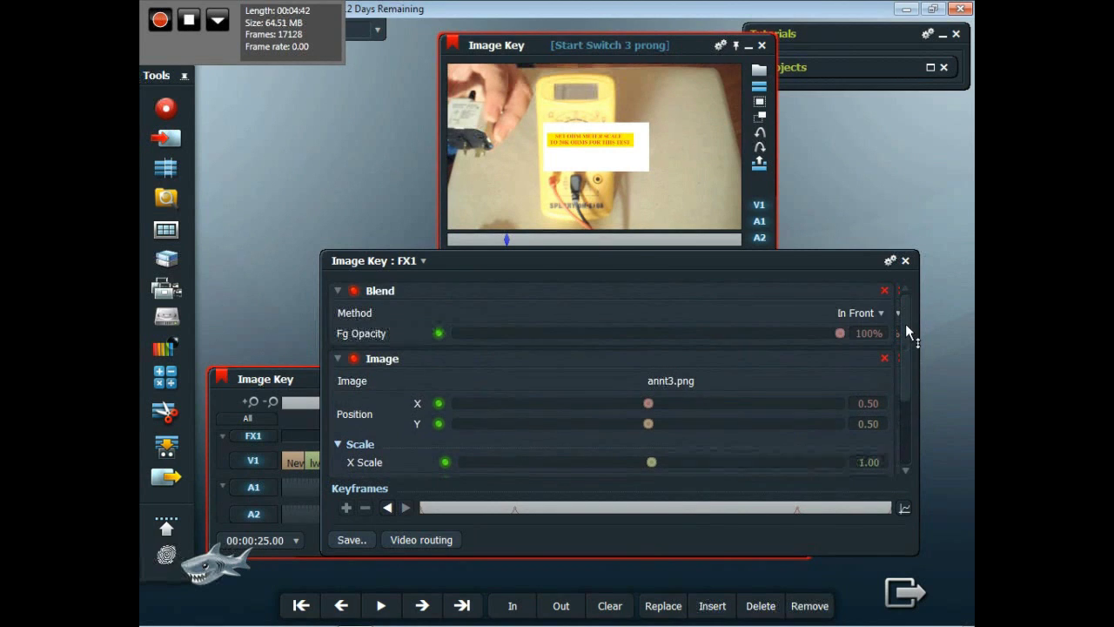
drag(839, 331, 489, 339)
Set the image position to X 0.80 and Y 0.47 at the 00:00:25.00 keyframe
click(869, 402)
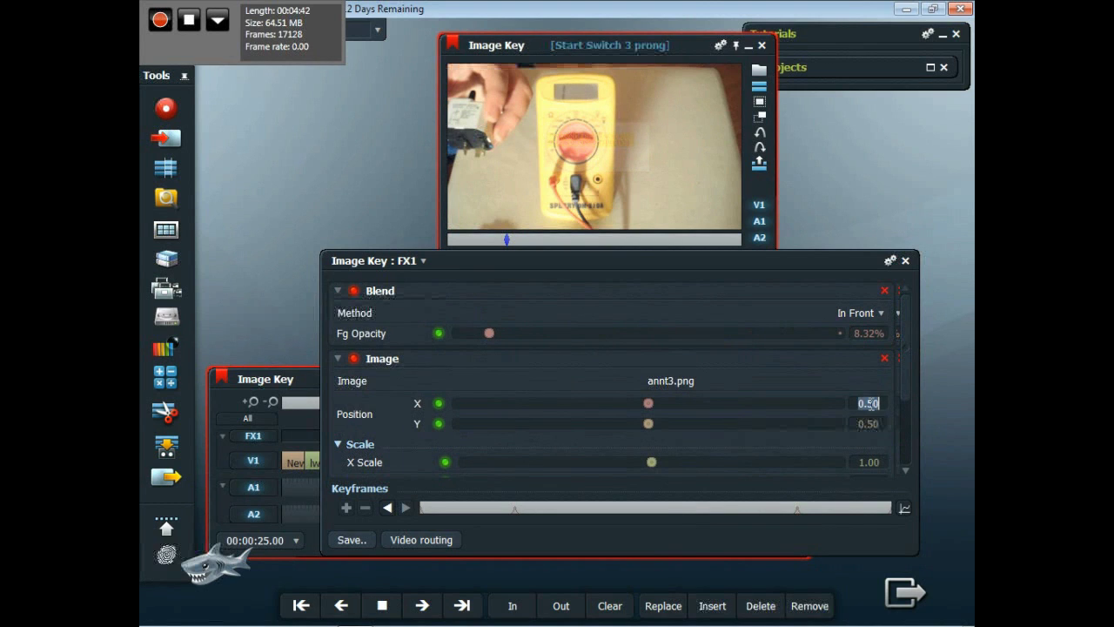
text(0.6)
key(Return)
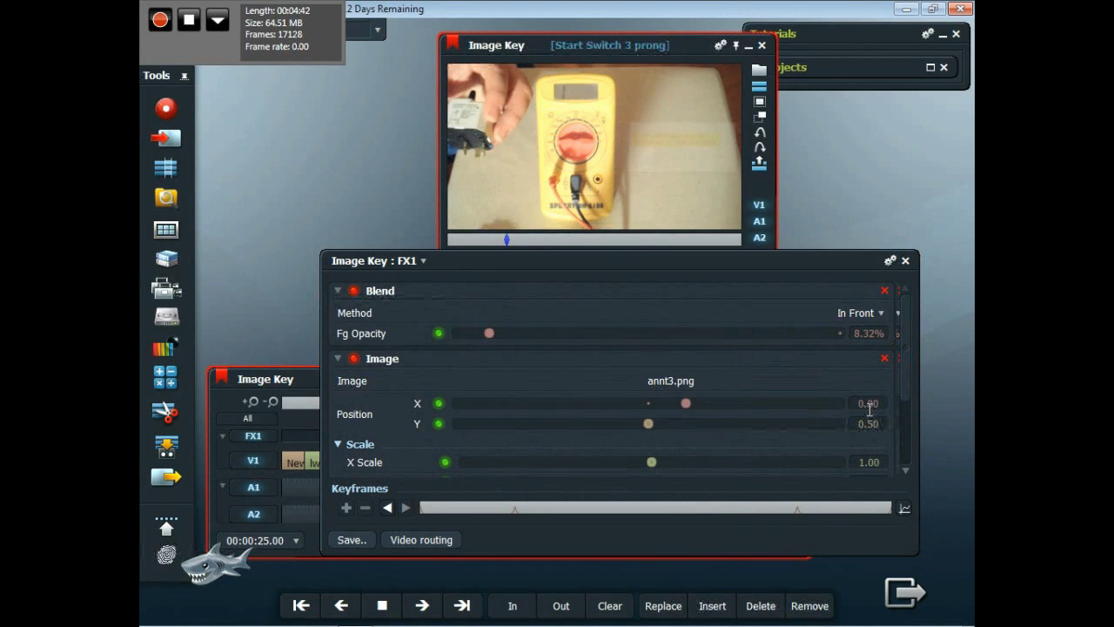
click(868, 424)
text(0.27)
key(Return)
At 00:00:25.00, set X Scale 1.25, Y Scale 1.46 and crop Left 1.30%, Top 16.92%, Right 12.36%, Bottom 44.90%, and enlarge the settings window
click(868, 462)
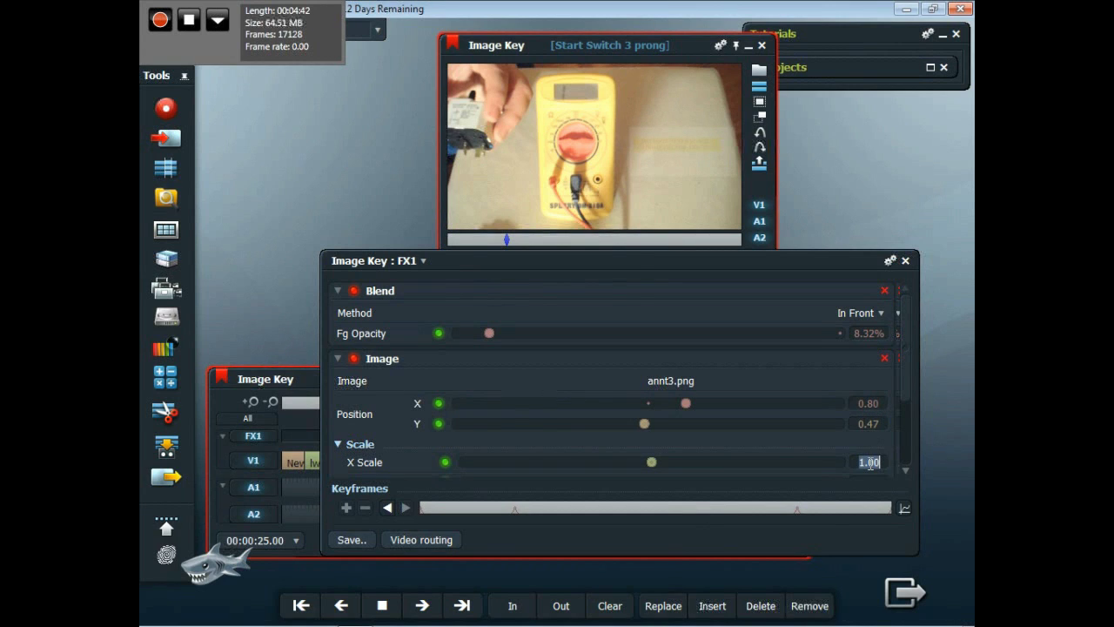
text(1.15)
key(Return)
scroll(870, 462, down, 3)
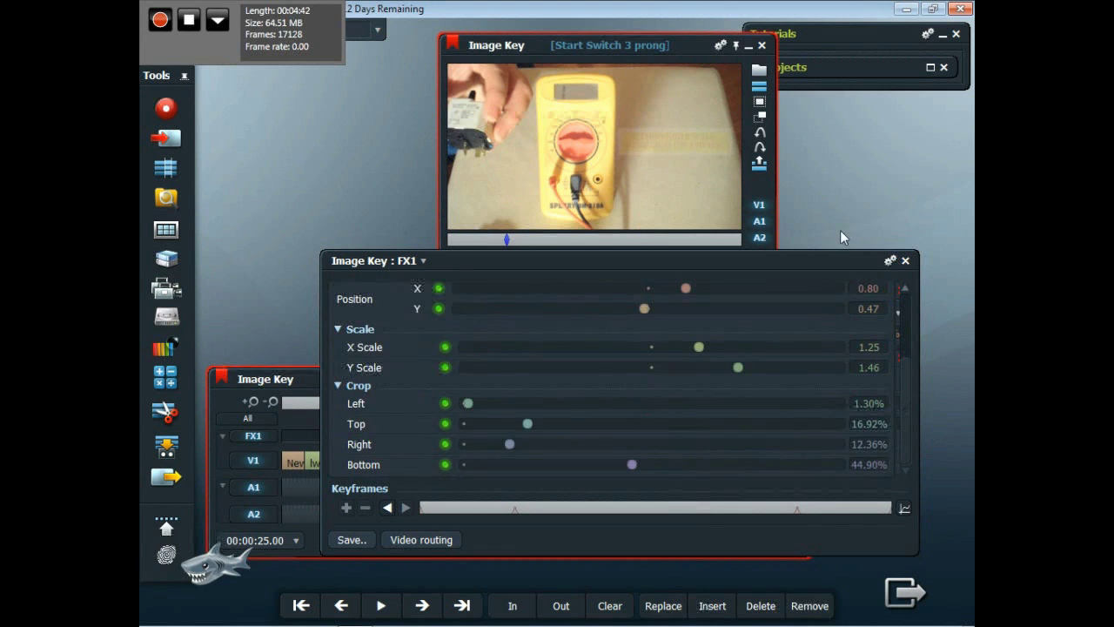
drag(842, 253, 857, 213)
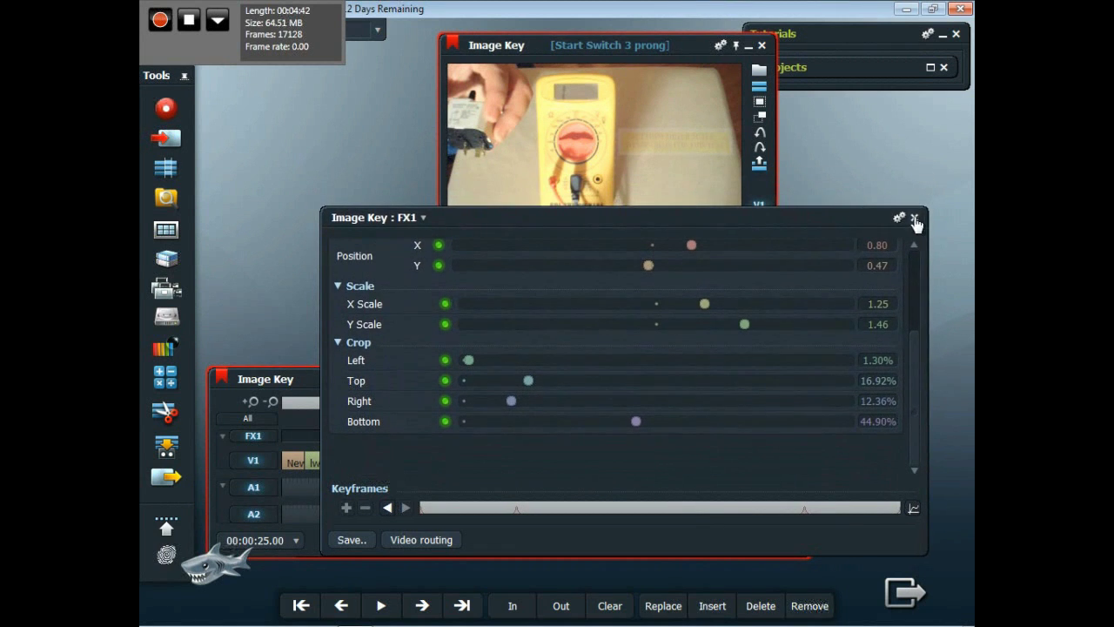
click(351, 539)
click(394, 519)
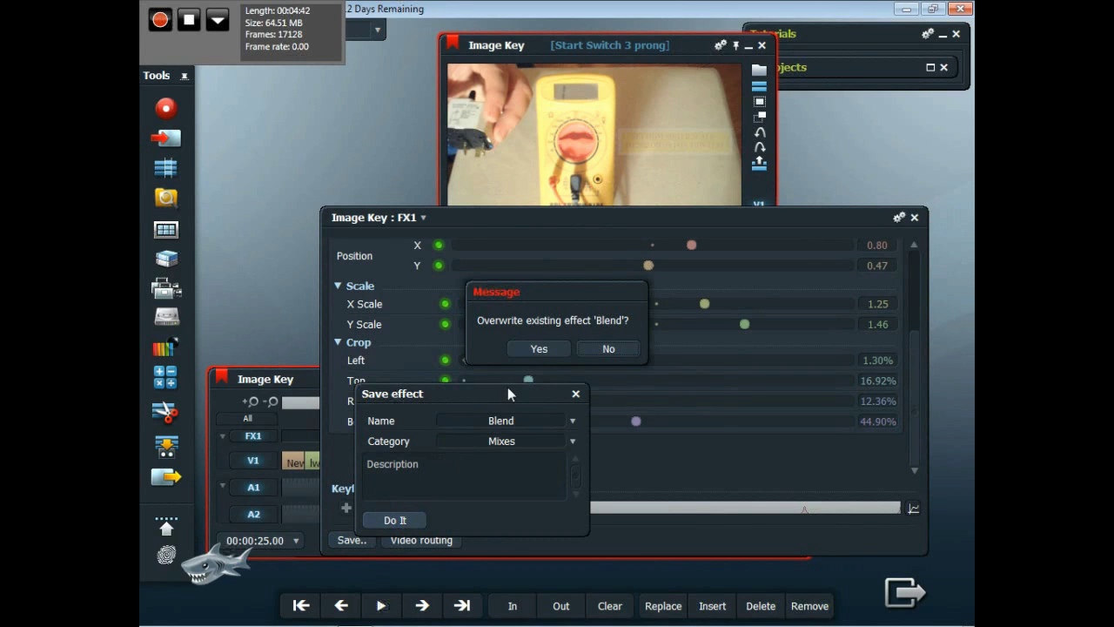
click(612, 348)
click(576, 393)
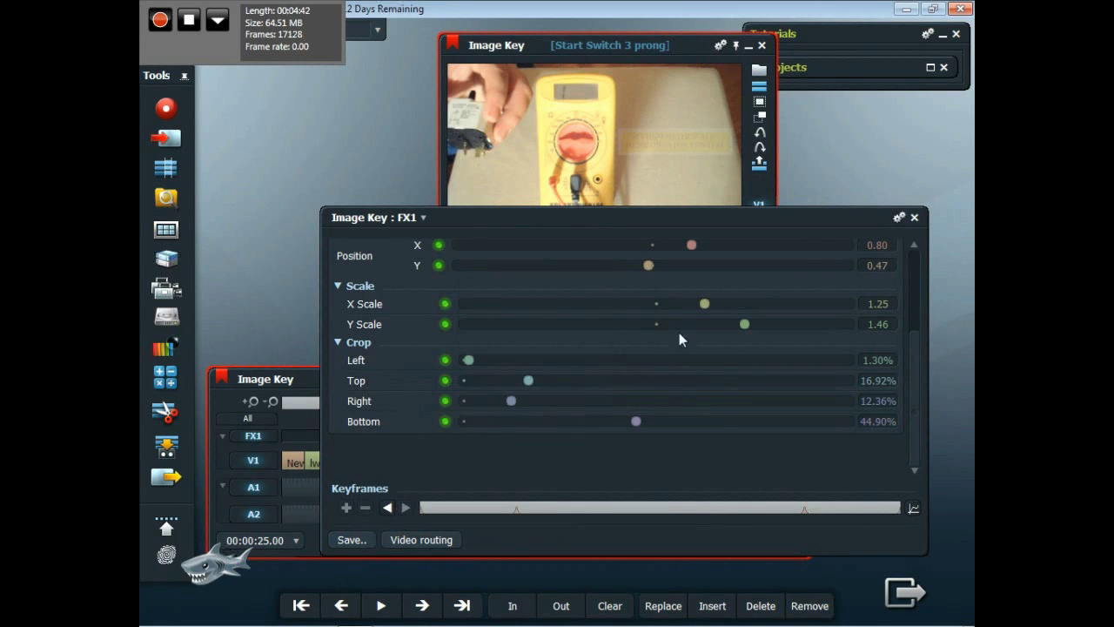
Close the Image Key settings, return to 00:00:11.00, clear the marked range and play the video to review the caption overlay
click(914, 217)
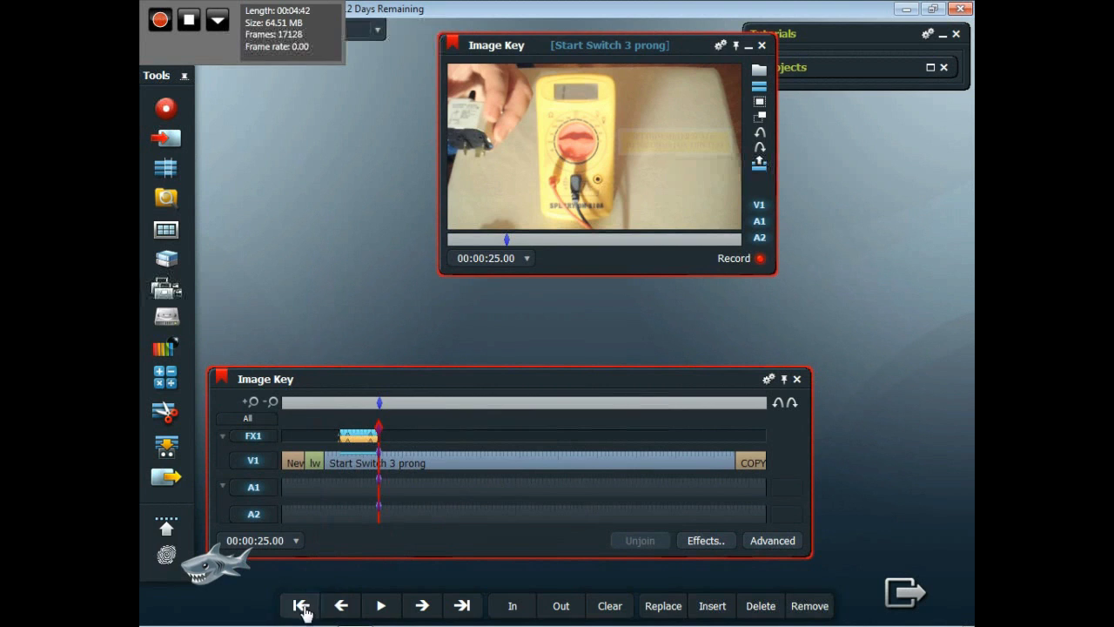
click(300, 604)
click(300, 605)
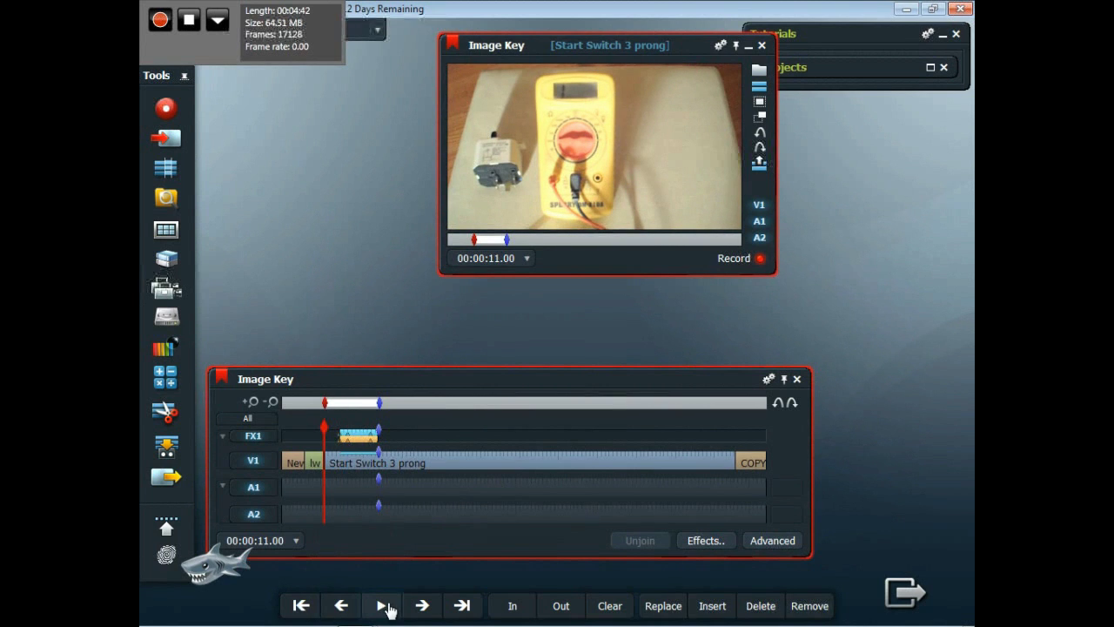
click(612, 606)
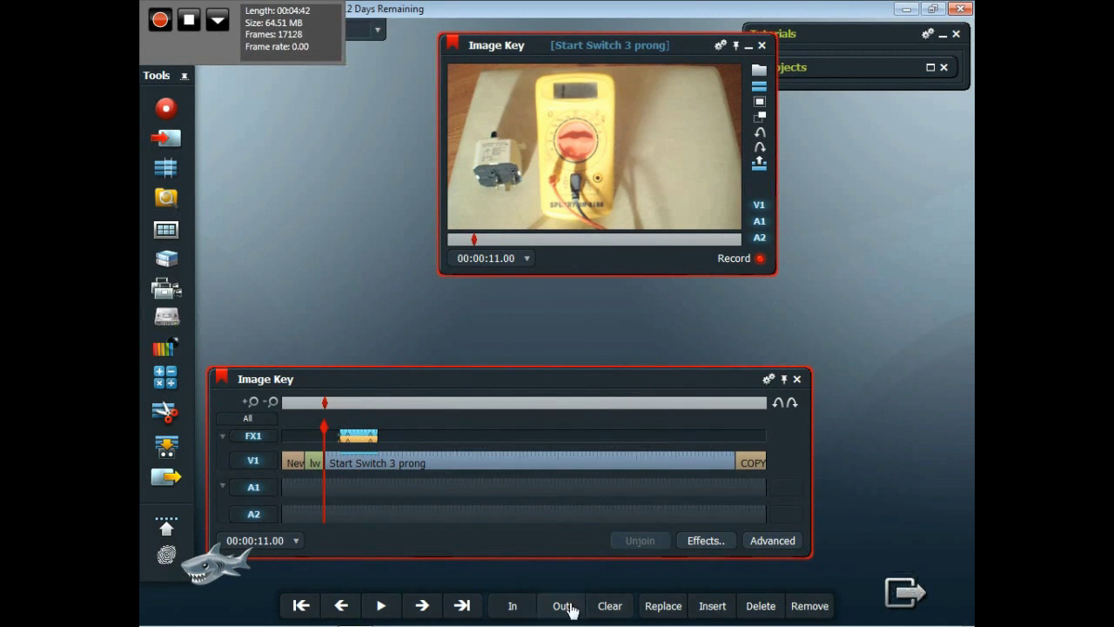
click(374, 607)
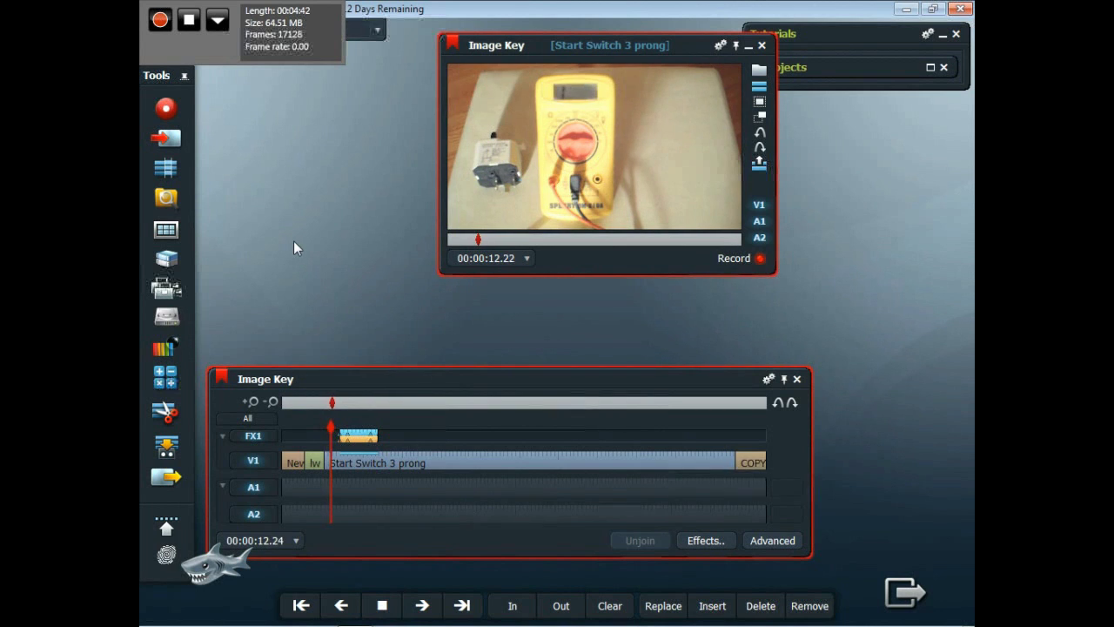